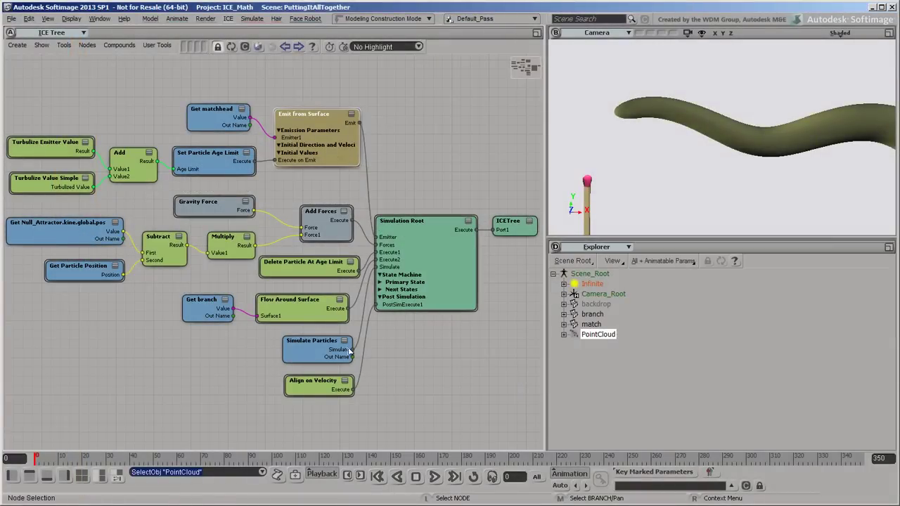
# Zoom the ICE Tree onto the Get branch area and play the simulation to frame 350.
pyautogui.moveTo(174, 278); pyautogui.dragTo(287, 325)
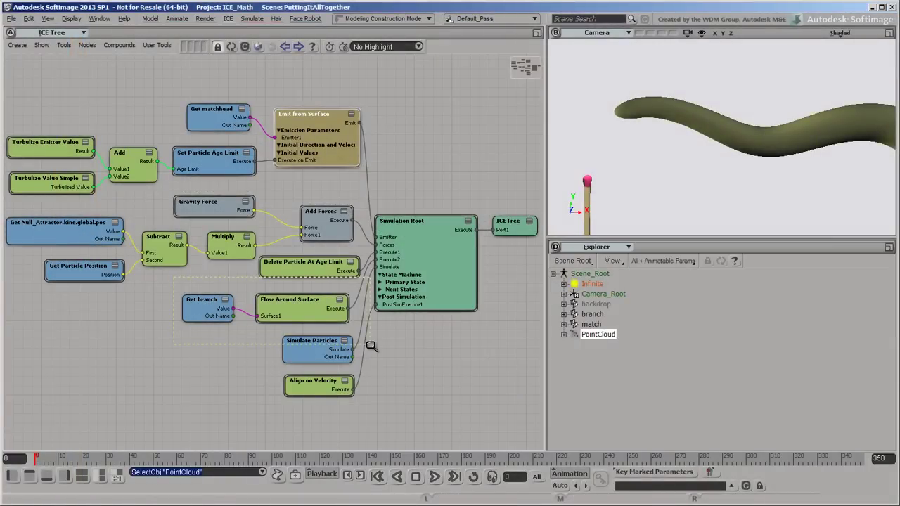
pyautogui.moveTo(371, 345); pyautogui.dragTo(372, 348)
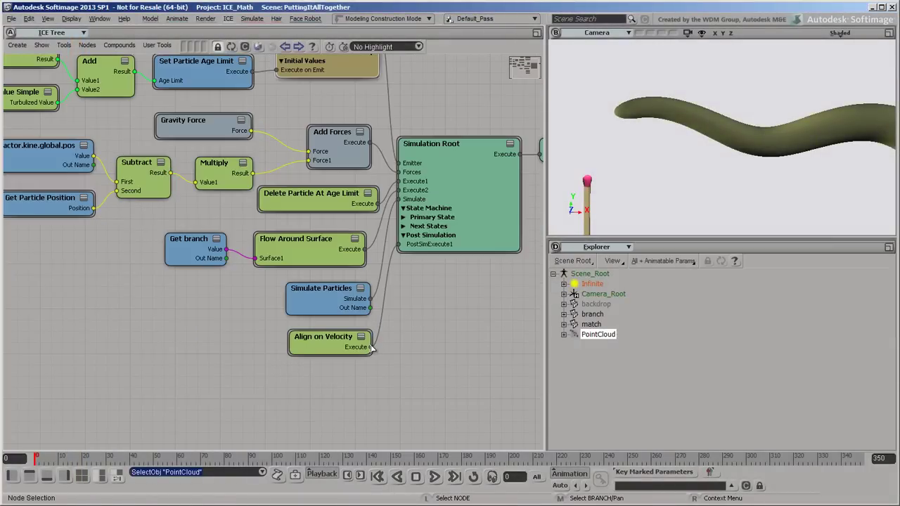
pyautogui.click(435, 477)
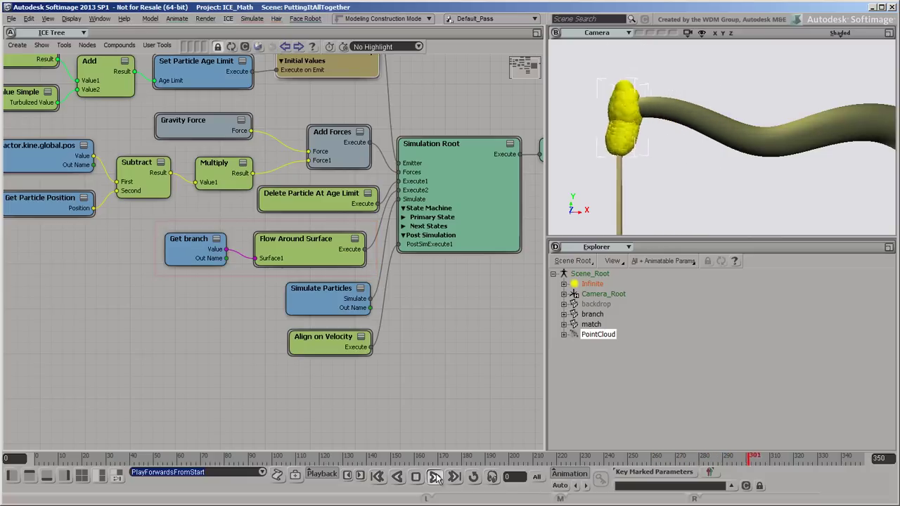
# At frame 0, wire the branch's Set Data into ICETree Port1 so the branch shrivels.
pyautogui.click(378, 477)
pyautogui.click(593, 314)
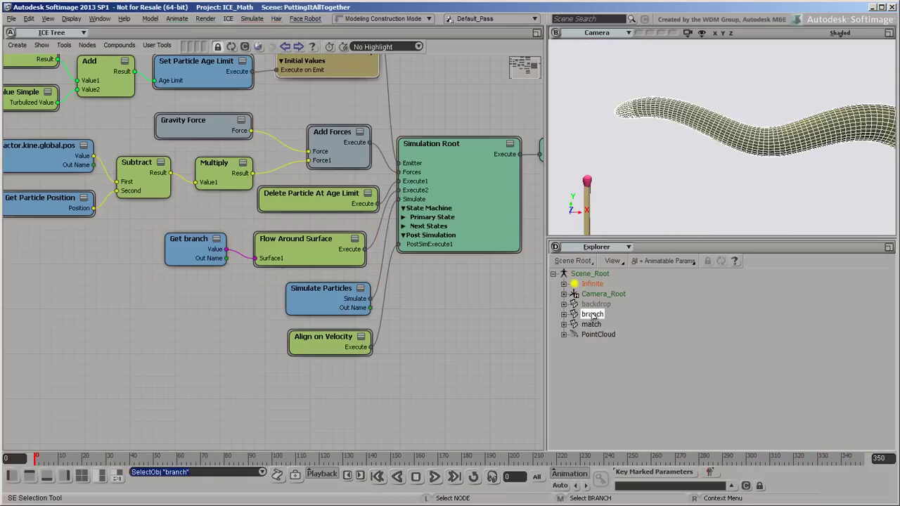
pyautogui.click(231, 46)
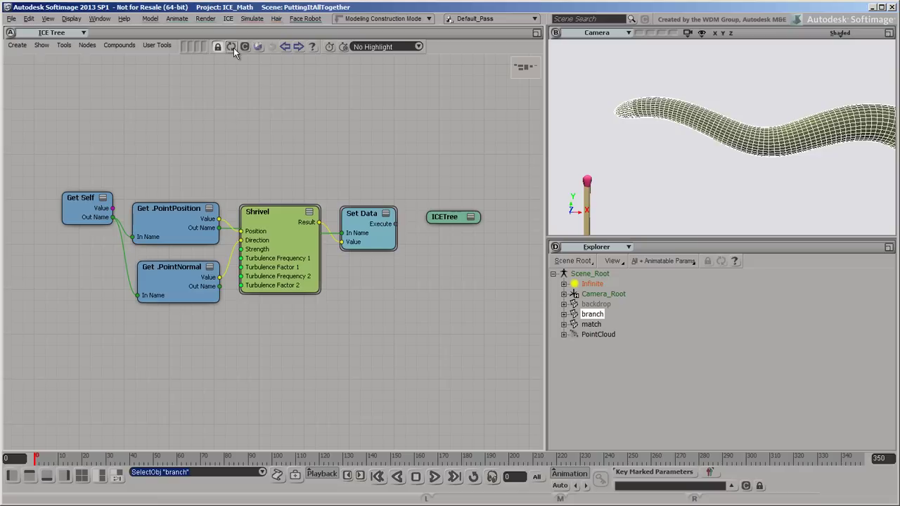
pyautogui.moveTo(396, 223); pyautogui.dragTo(453, 220)
pyautogui.click(460, 219)
pyautogui.click(320, 203)
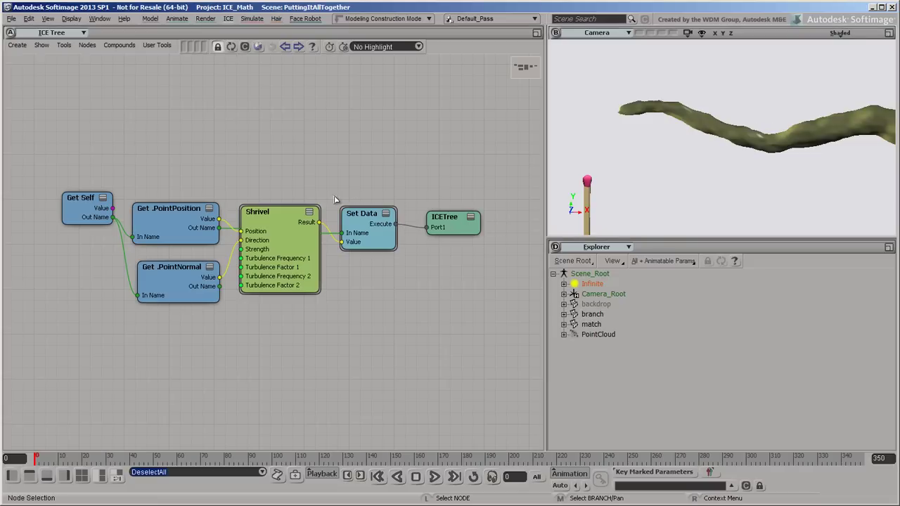
# Open the Shrivel compound and zoom in on its two Turbulence nodes.
pyautogui.doubleClick(279, 218)
pyautogui.click(246, 209)
pyautogui.moveTo(318, 353); pyautogui.dragTo(320, 355)
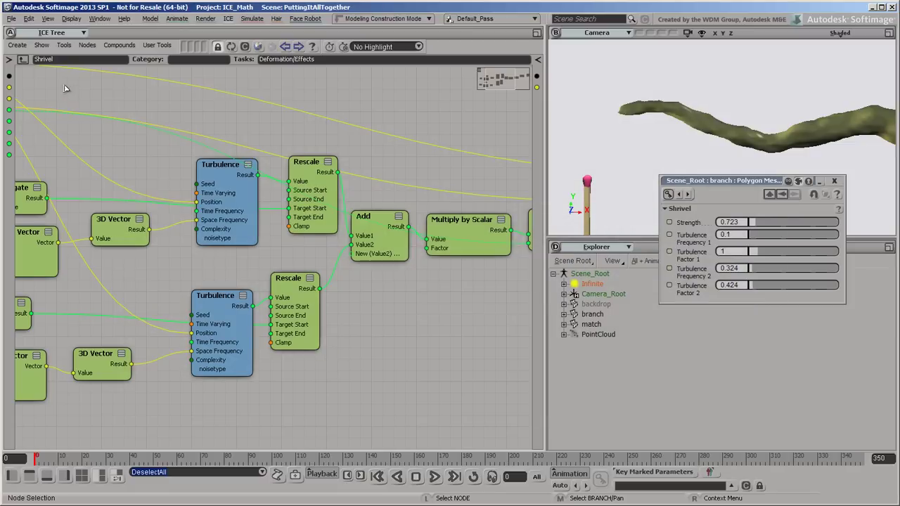
# Delete the branch's ICETree node and close the Shrivel properties.
pyautogui.click(25, 61)
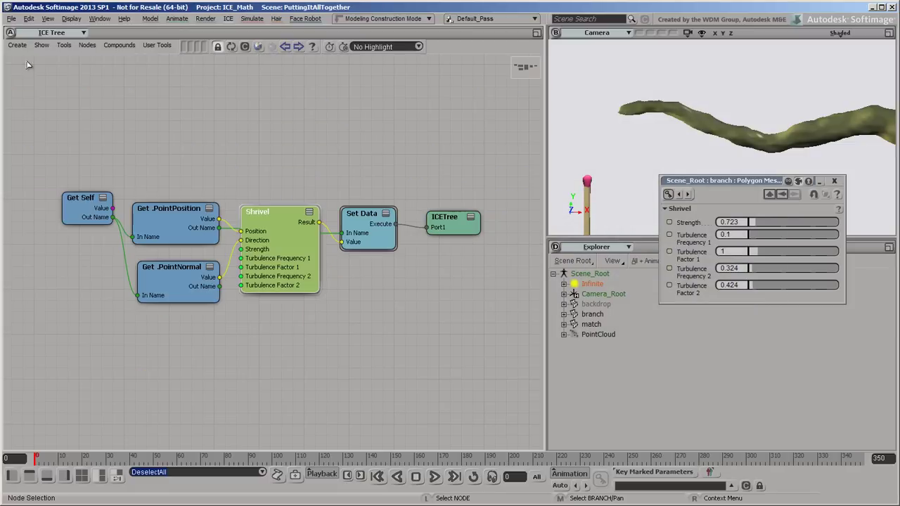
pyautogui.click(452, 218)
pyautogui.press('Delete')
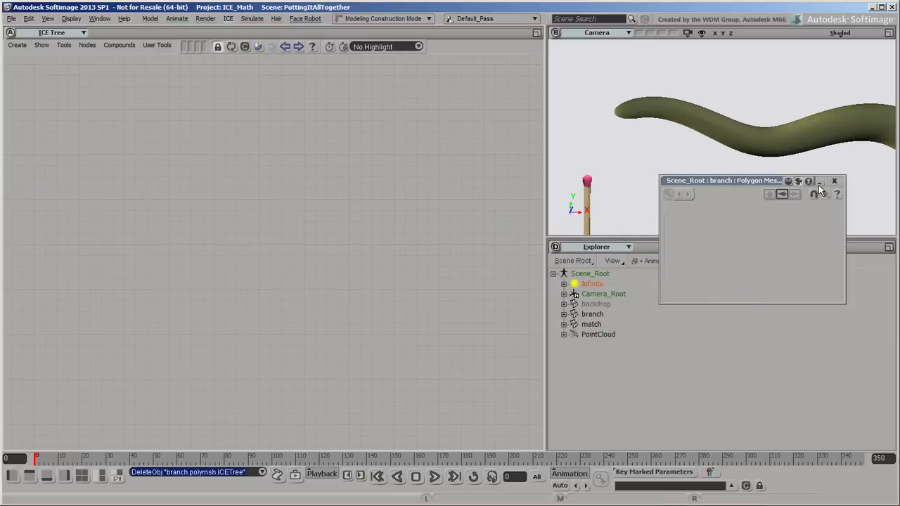
pyautogui.click(834, 181)
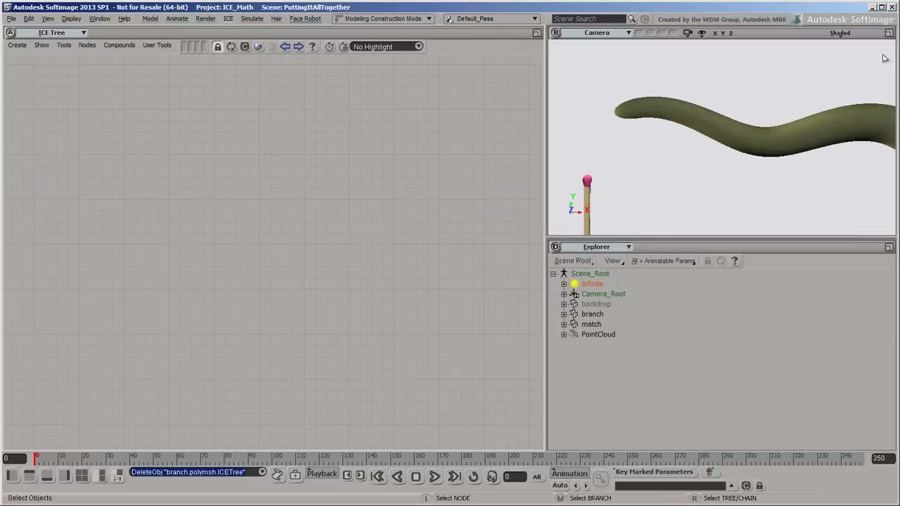
# Replay the match flame maximized to frame 350, then rewind to frame 0 and restore the layout.
pyautogui.click(888, 33)
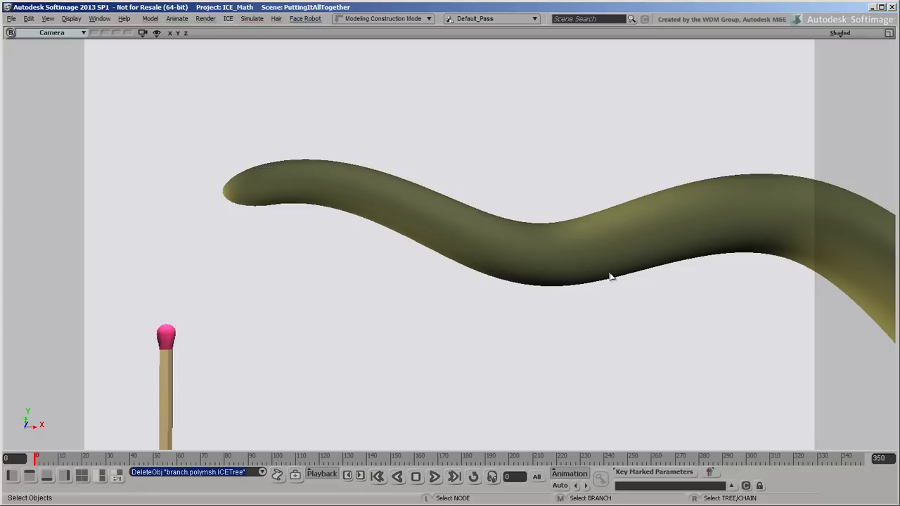
pyautogui.click(435, 478)
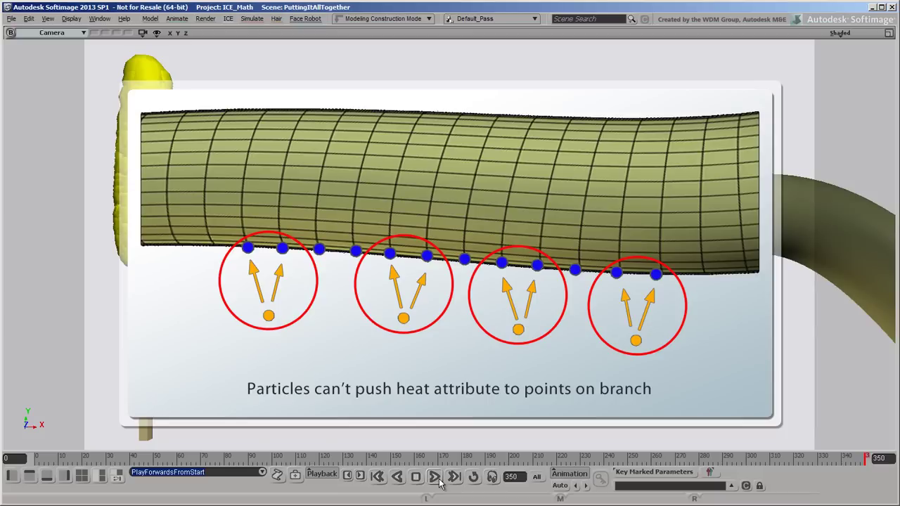
pyautogui.click(378, 477)
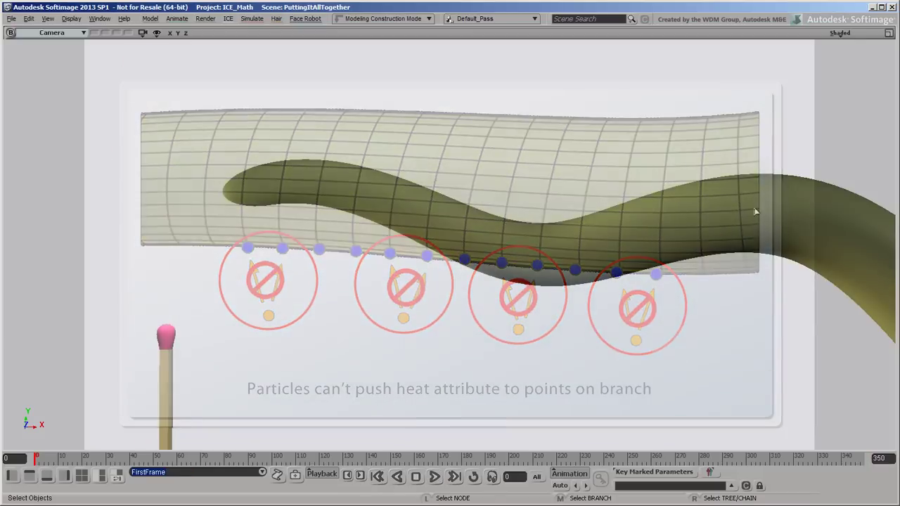
pyautogui.click(886, 34)
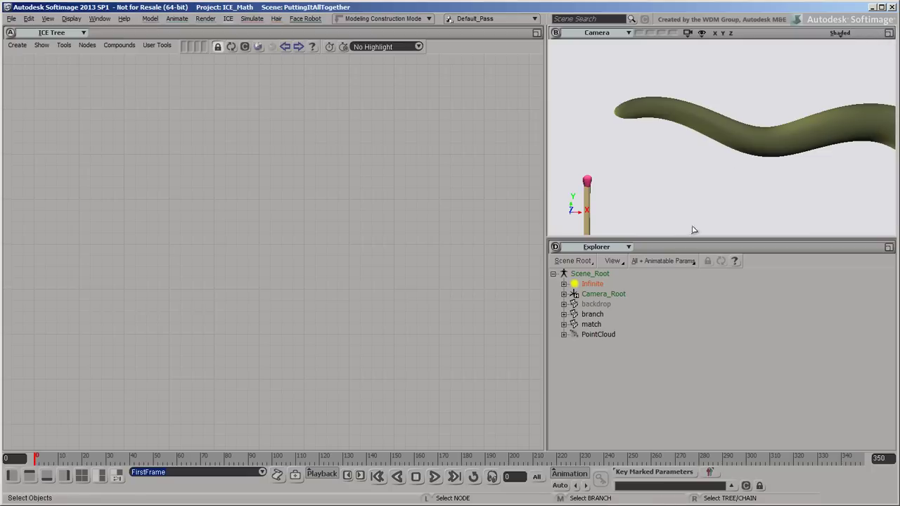
# Select the branch object in the Explorer.
pyautogui.click(592, 316)
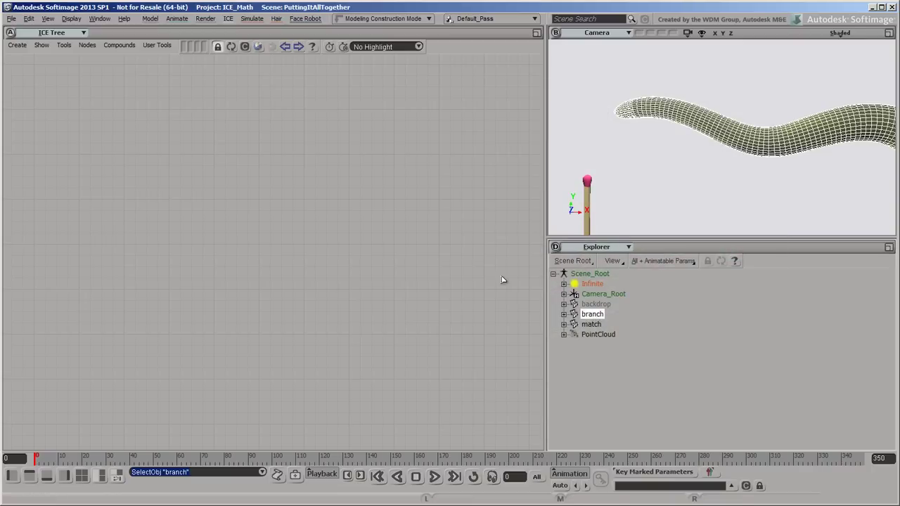
# Create an ICE tree on the branch with a Get node referring to Self.
pyautogui.click(17, 46)
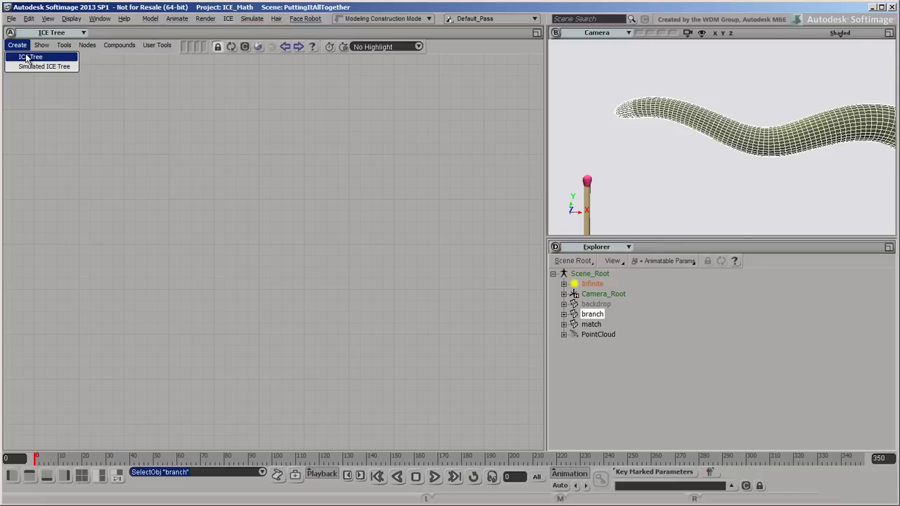
pyautogui.click(26, 57)
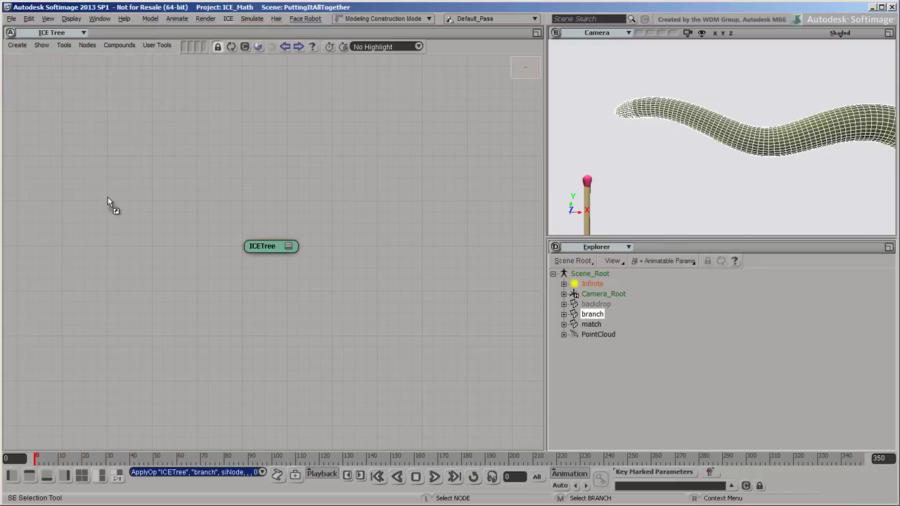
pyautogui.moveTo(96, 202); pyautogui.dragTo(53, 200)
pyautogui.rightClick(75, 207)
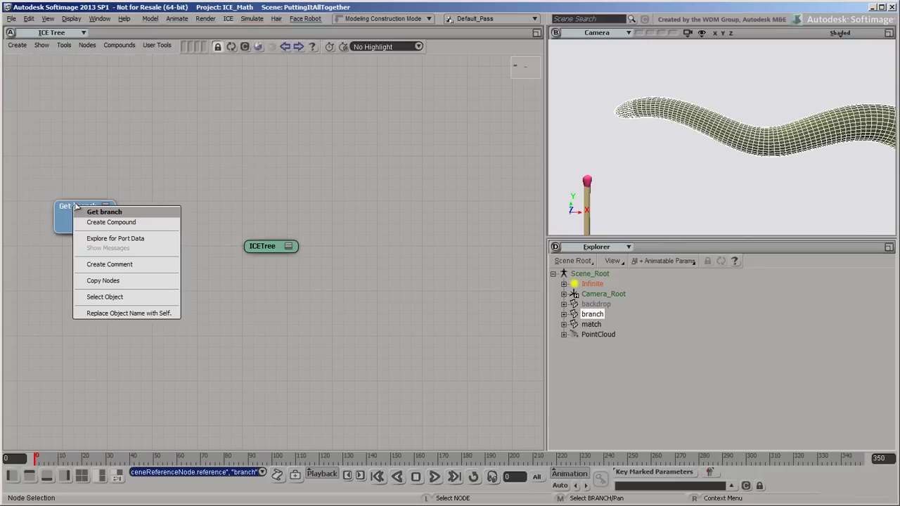
pyautogui.click(121, 314)
# Add Set Data and Scalar nodes, wiring Scalar and Get Self into Set Data and Set Data into ICETree Port1.
pyautogui.click(285, 46)
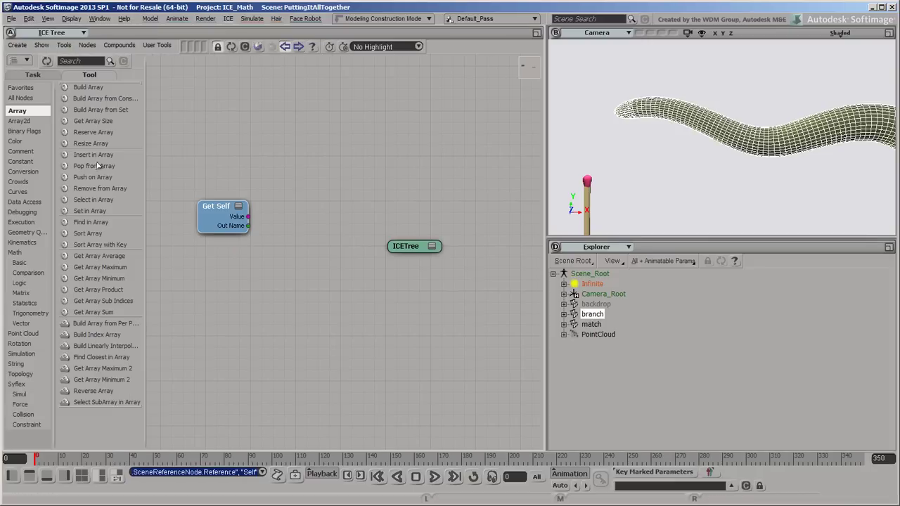
pyautogui.click(28, 202)
pyautogui.moveTo(86, 267); pyautogui.dragTo(292, 239)
pyautogui.click(22, 161)
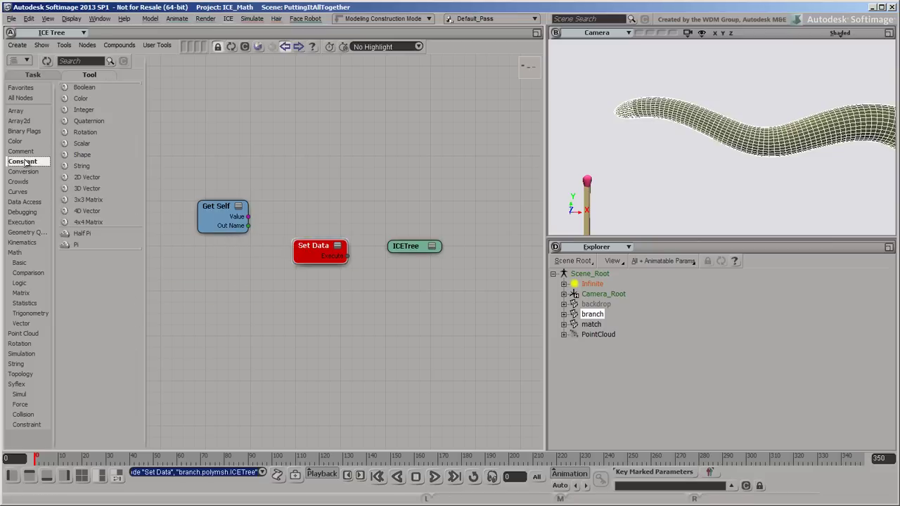
pyautogui.moveTo(82, 144); pyautogui.dragTo(316, 257)
pyautogui.click(314, 263)
pyautogui.moveTo(248, 225); pyautogui.dragTo(409, 250)
pyautogui.click(321, 249)
pyautogui.click(413, 248)
# Set the Set Data reference to StoredEnergy and the Scalar value to 1.
pyautogui.doubleClick(303, 243)
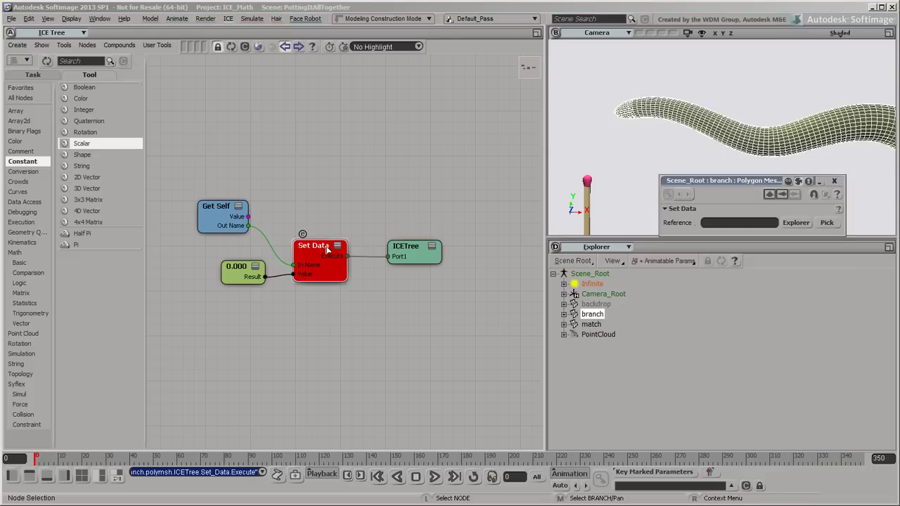
pyautogui.click(725, 222)
pyautogui.write('StoredP')
pyautogui.write('nergy')
pyautogui.press('Return')
pyautogui.click(234, 269)
pyautogui.click(724, 221)
pyautogui.press('Return')
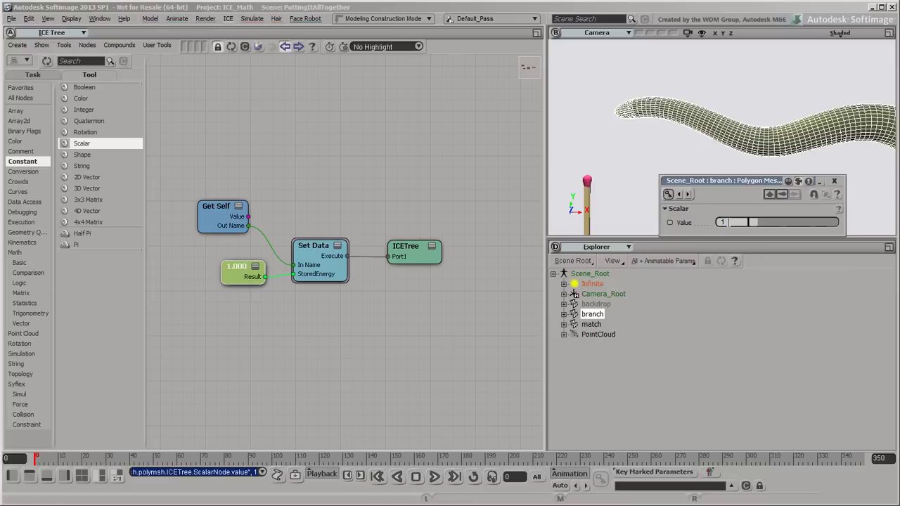
pyautogui.click(835, 181)
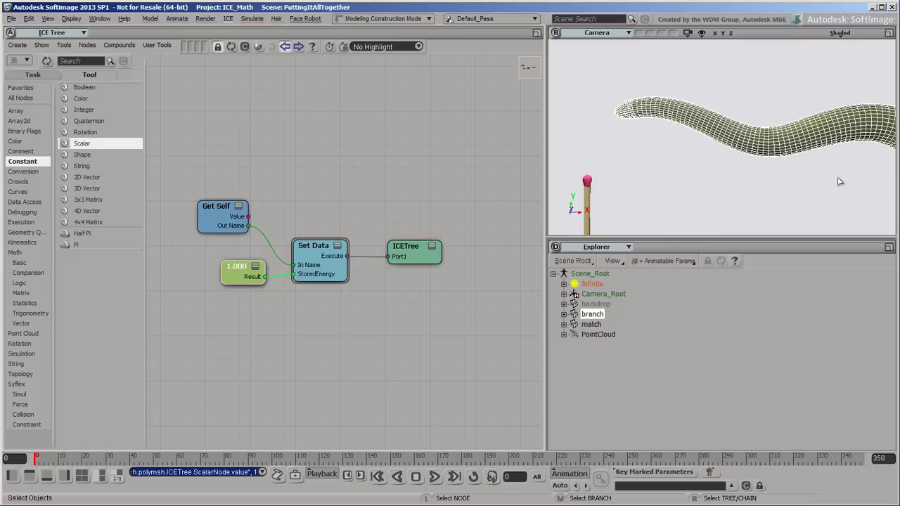
pyautogui.rightClick(280, 279)
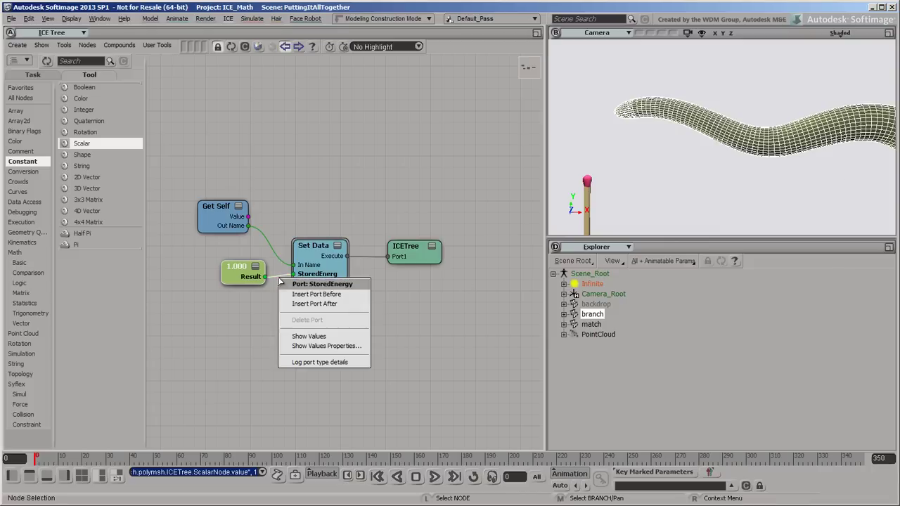
pyautogui.click(309, 337)
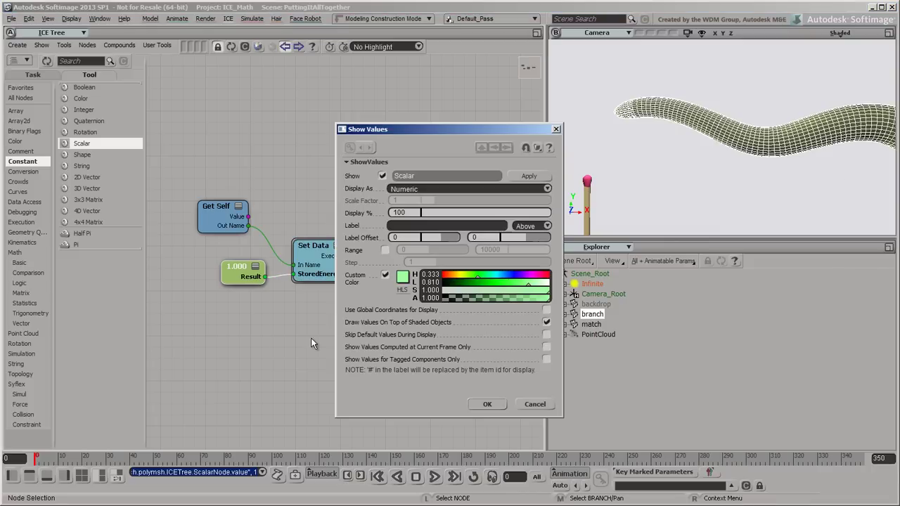
pyautogui.click(487, 404)
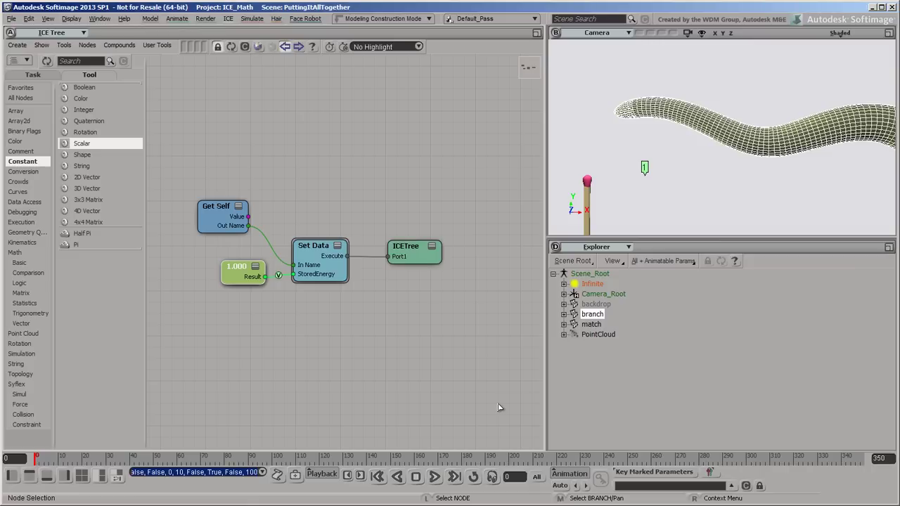
pyautogui.rightClick(279, 278)
pyautogui.click(313, 336)
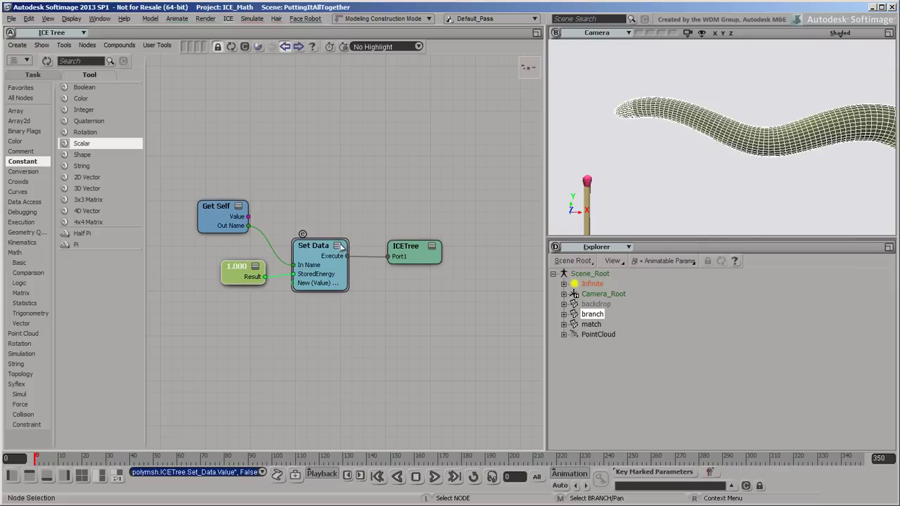
# Add an OriginalEnergy port to Set Data and feed it the 1.000 Scalar.
pyautogui.rightClick(312, 279)
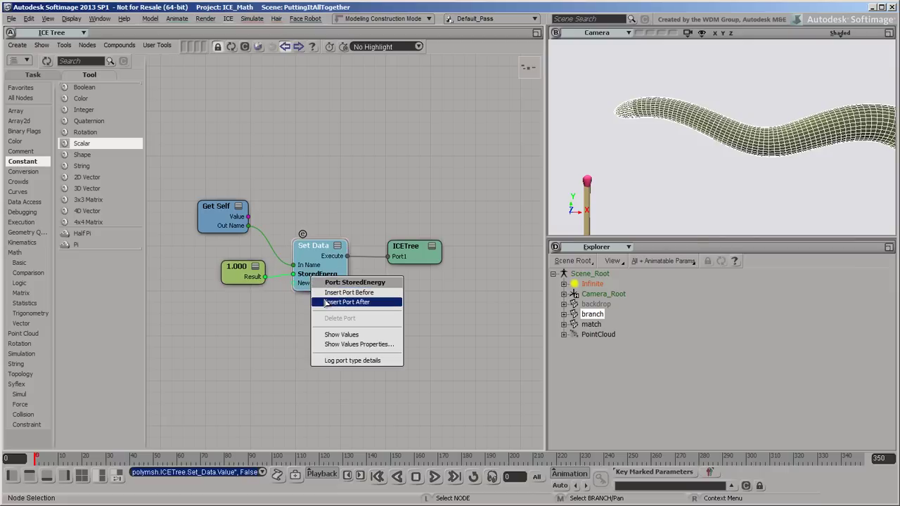
pyautogui.click(325, 302)
pyautogui.doubleClick(322, 253)
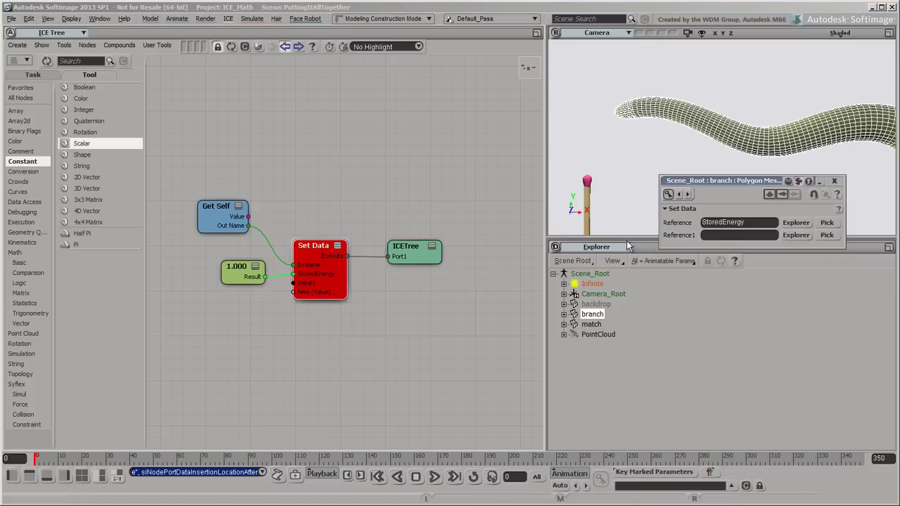
pyautogui.click(725, 235)
pyautogui.write('OriginalEnergy')
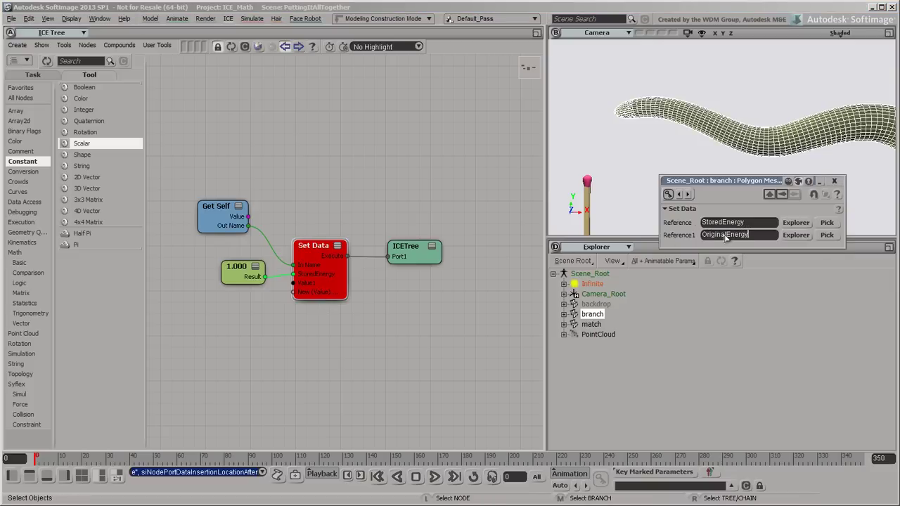
pyautogui.press('Return')
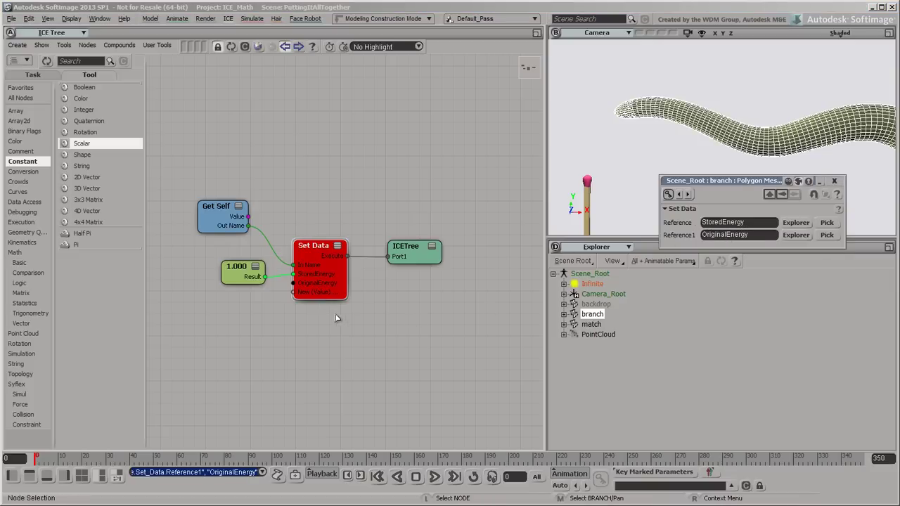
pyautogui.moveTo(265, 277); pyautogui.dragTo(303, 285)
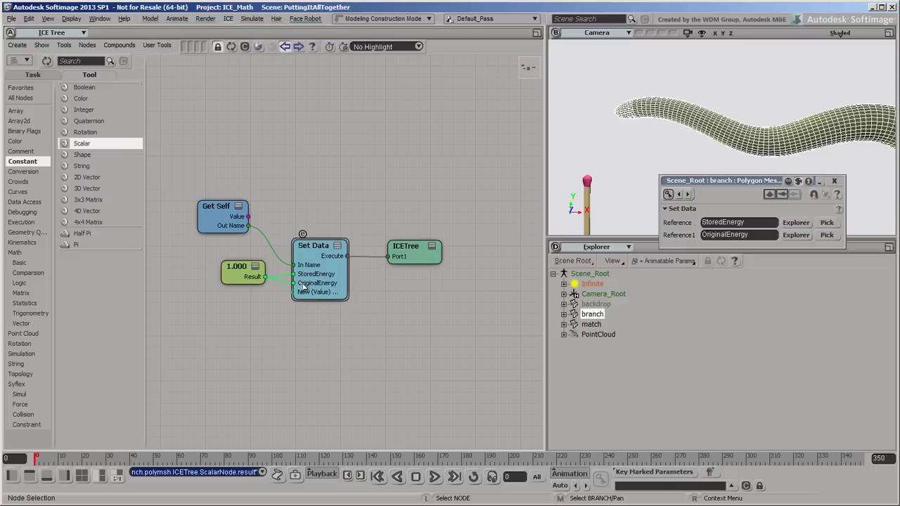
# Add a Get Data node fed by Get Self that reads the branch's PointPosition.
pyautogui.moveTo(228, 220); pyautogui.dragTo(181, 218)
pyautogui.moveTo(237, 209); pyautogui.dragTo(370, 203, button='middle')
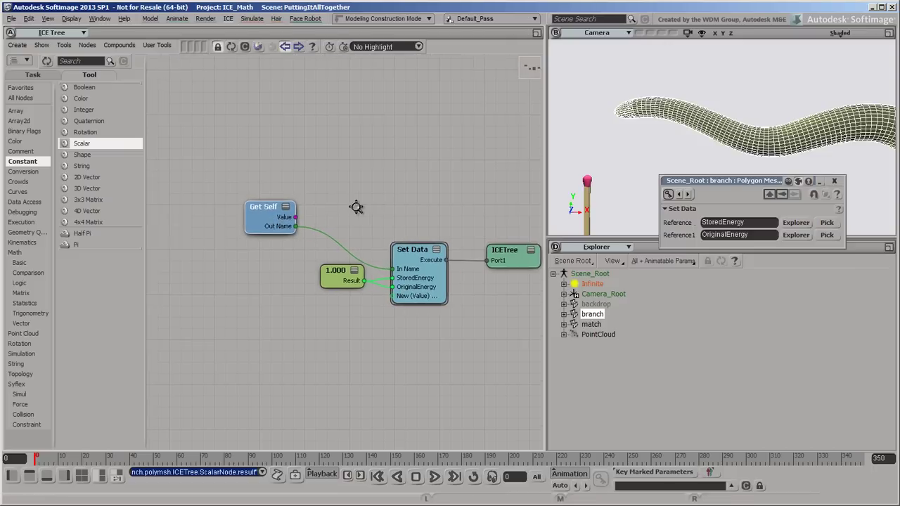
pyautogui.click(26, 202)
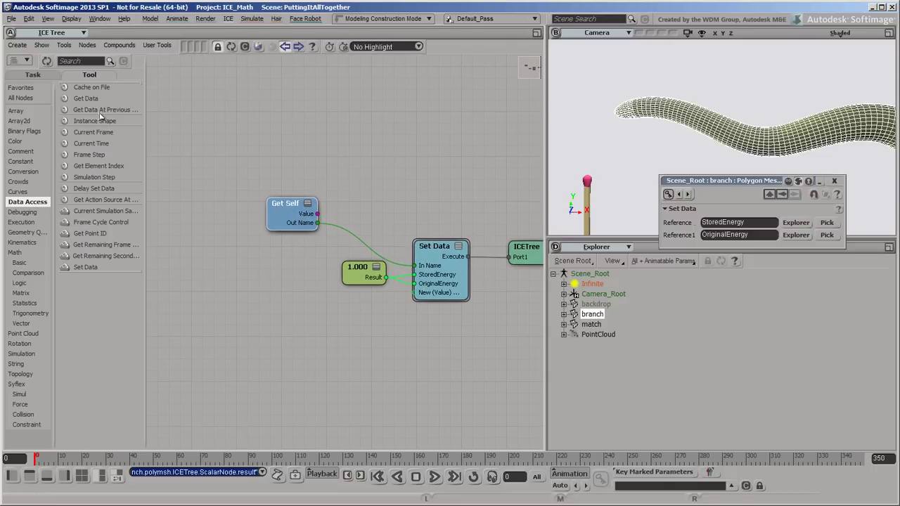
pyautogui.moveTo(86, 98); pyautogui.dragTo(310, 324)
pyautogui.moveTo(287, 204); pyautogui.dragTo(312, 316)
pyautogui.doubleClick(311, 314)
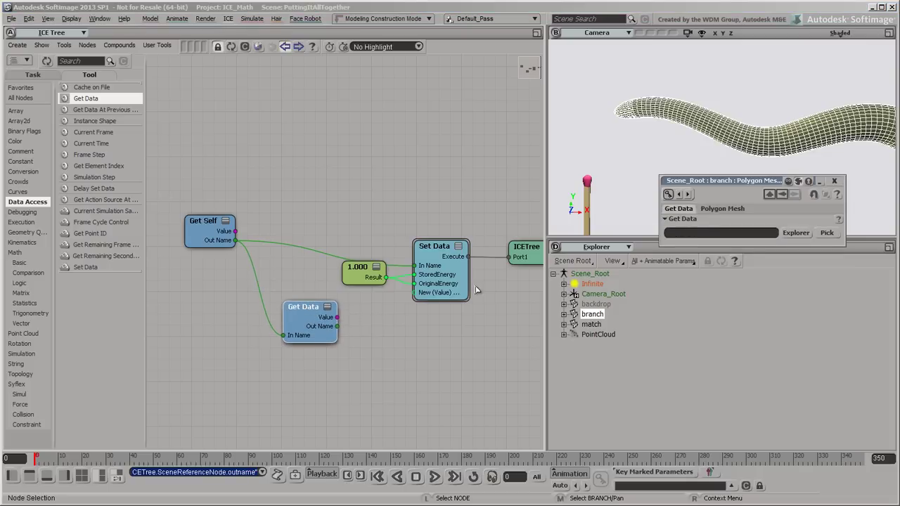
pyautogui.click(787, 233)
pyautogui.click(749, 253)
pyautogui.scroll(-15, 787, 269)
pyautogui.click(801, 424)
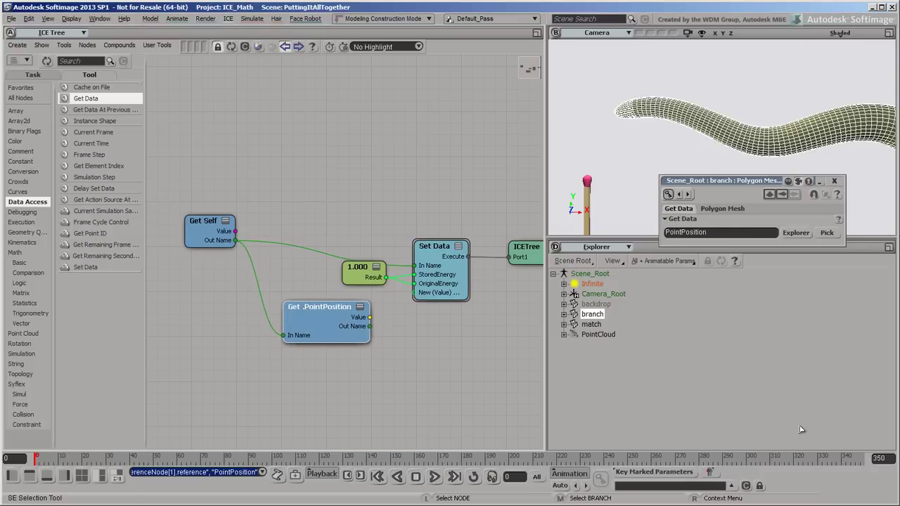
# Add an OriginalPointPosition port after OriginalEnergy and feed PointPosition into it.
pyautogui.rightClick(439, 284)
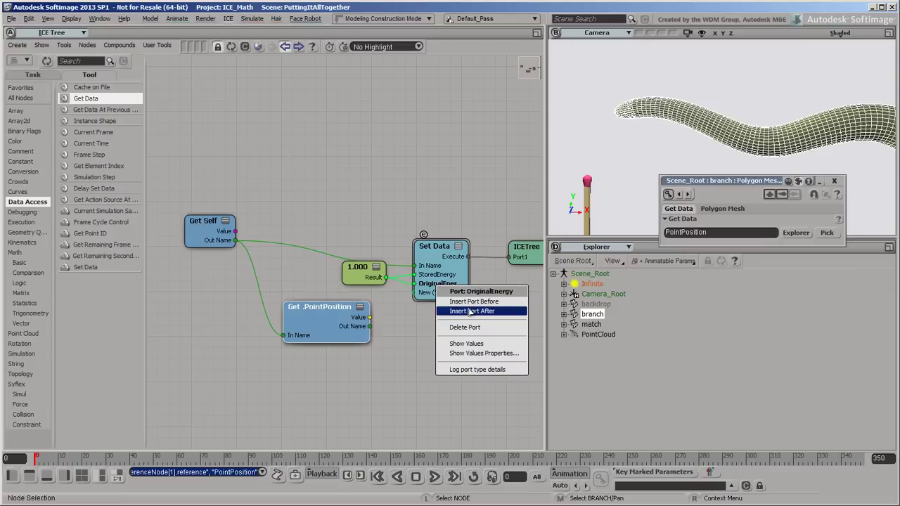
pyautogui.click(470, 311)
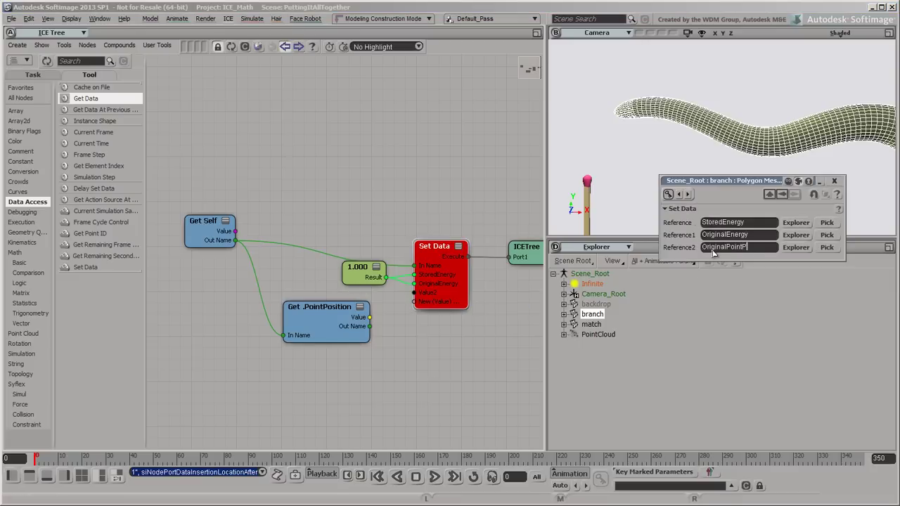
pyautogui.press('Return')
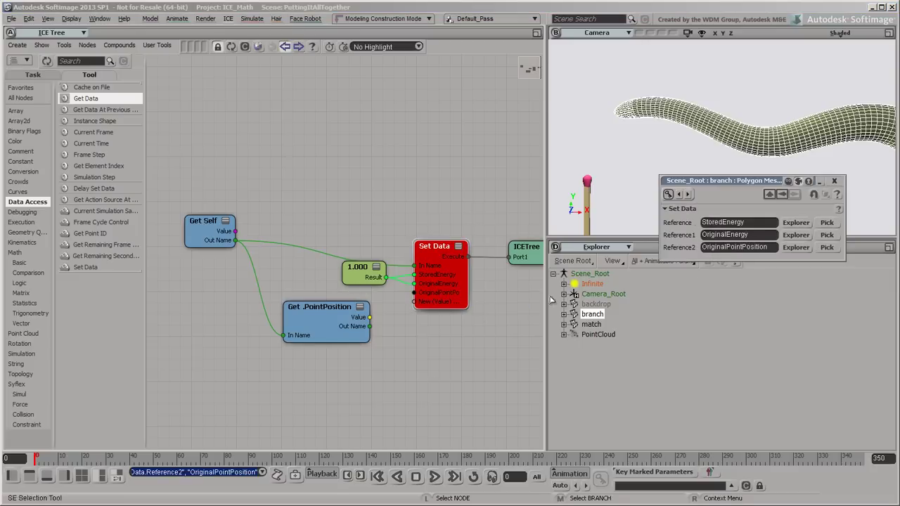
pyautogui.moveTo(368, 317); pyautogui.dragTo(416, 292)
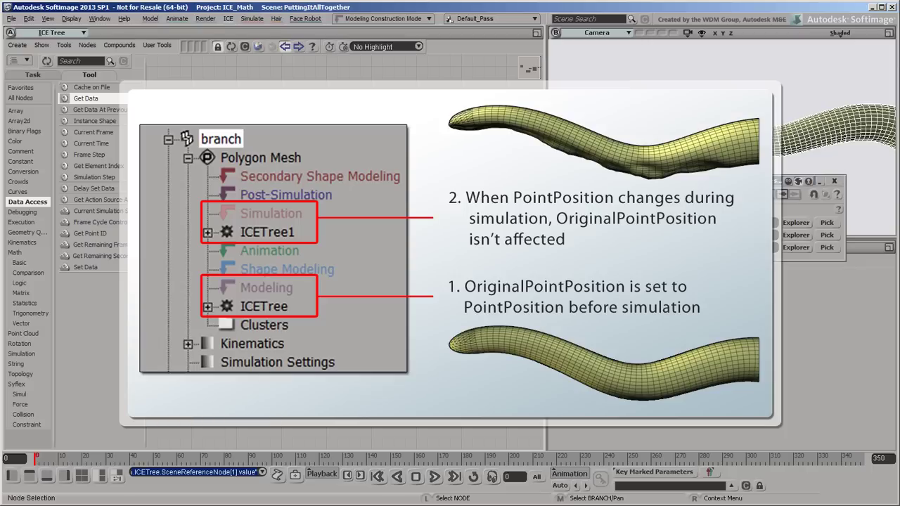
# Insert a port after OriginalPointPosition and add a second Get Data fed by Get Self.
pyautogui.rightClick(444, 294)
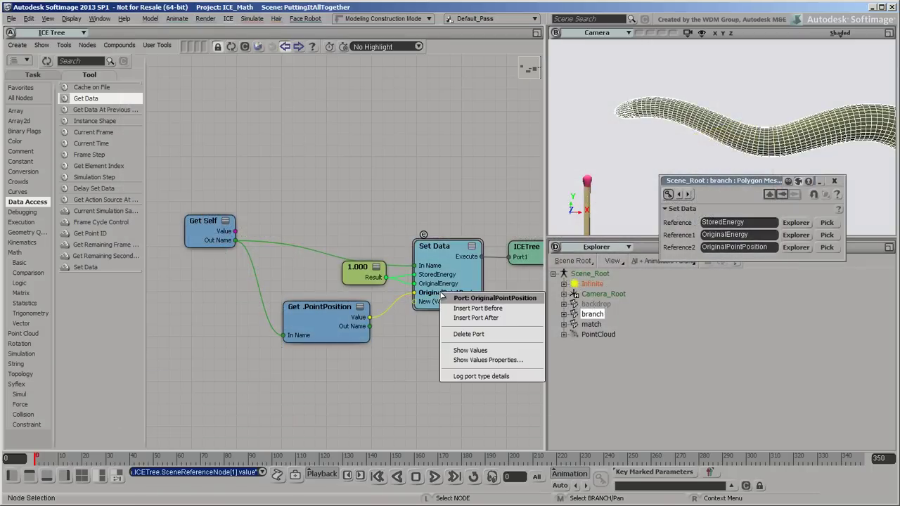
pyautogui.click(476, 317)
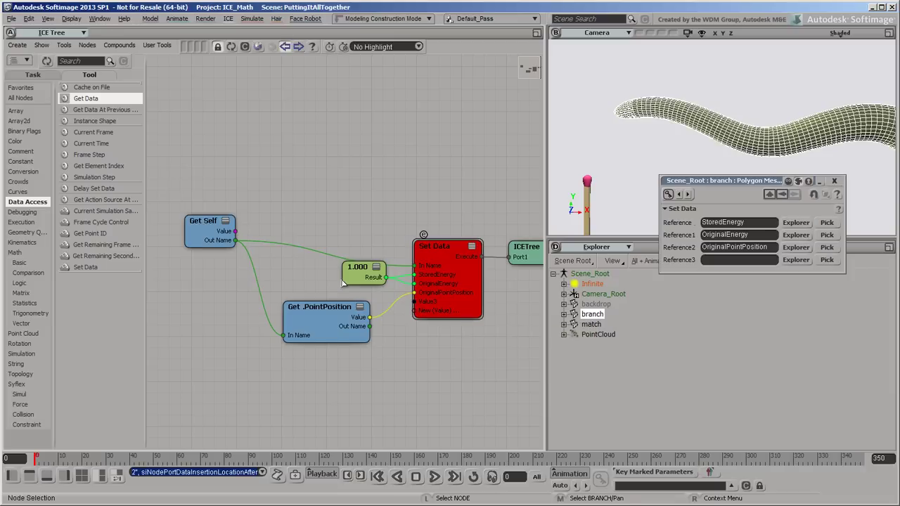
pyautogui.moveTo(86, 98); pyautogui.dragTo(289, 367)
pyautogui.moveTo(235, 240); pyautogui.dragTo(301, 389)
pyautogui.click(325, 391)
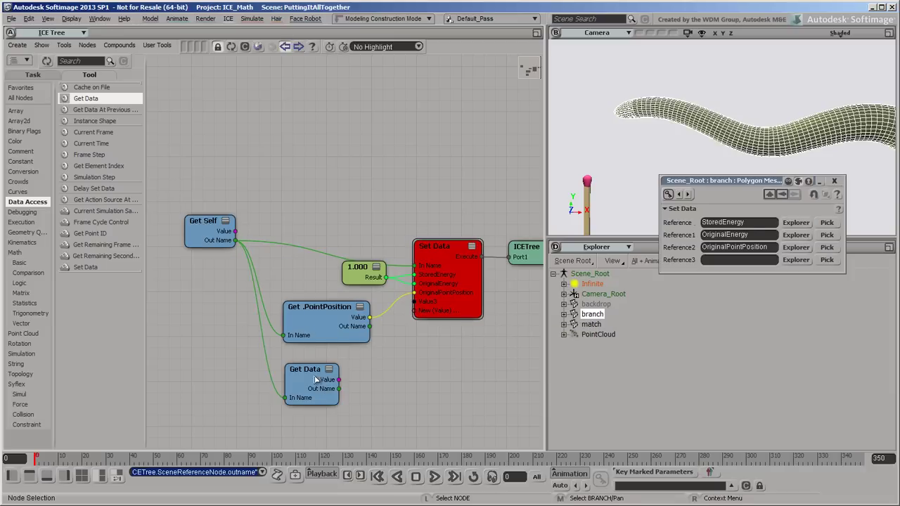
# Set the new Get Data to PointNormal and wire it into the port named OriginalPointNormal.
pyautogui.click(316, 379)
pyautogui.click(797, 235)
pyautogui.click(753, 256)
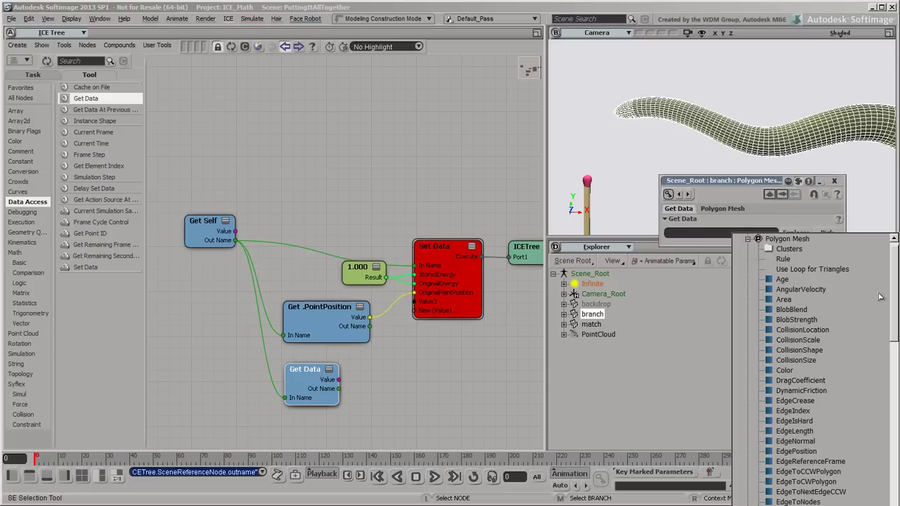
pyautogui.moveTo(894, 279); pyautogui.dragTo(892, 386)
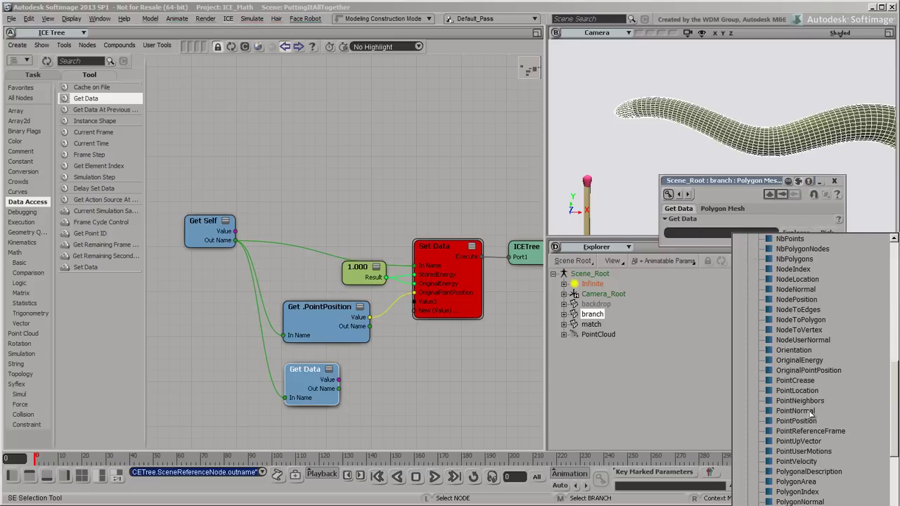
pyautogui.click(794, 461)
pyautogui.click(458, 249)
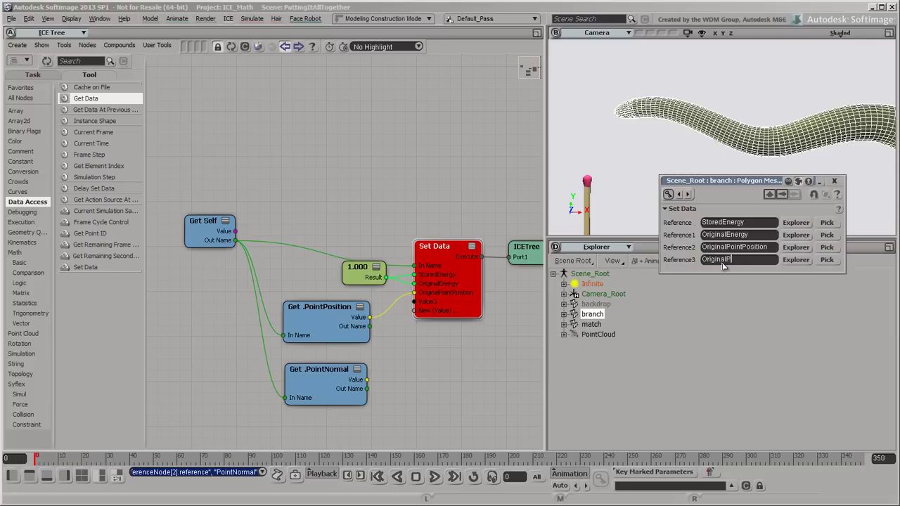
pyautogui.press('Return')
pyautogui.moveTo(367, 379); pyautogui.dragTo(427, 307)
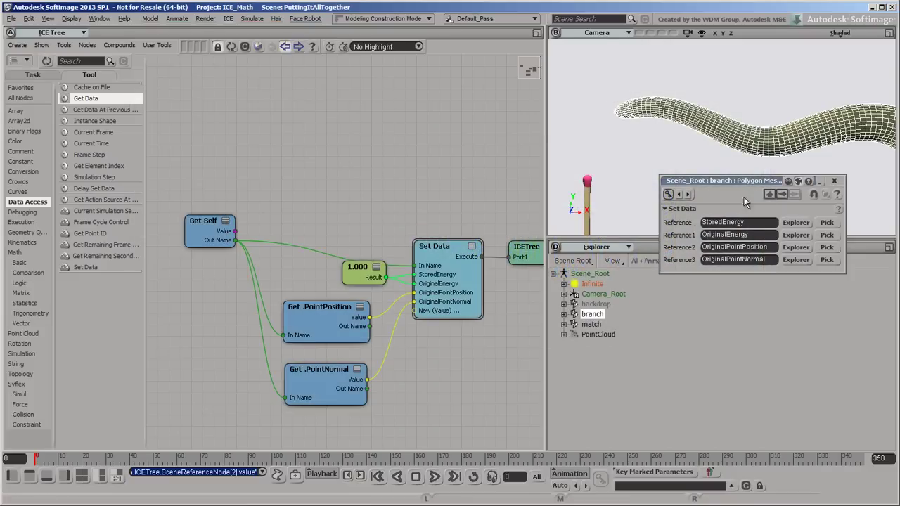
# Create a simulated ICE tree on the branch with Get Self and Get PointCloud nodes.
pyautogui.click(834, 180)
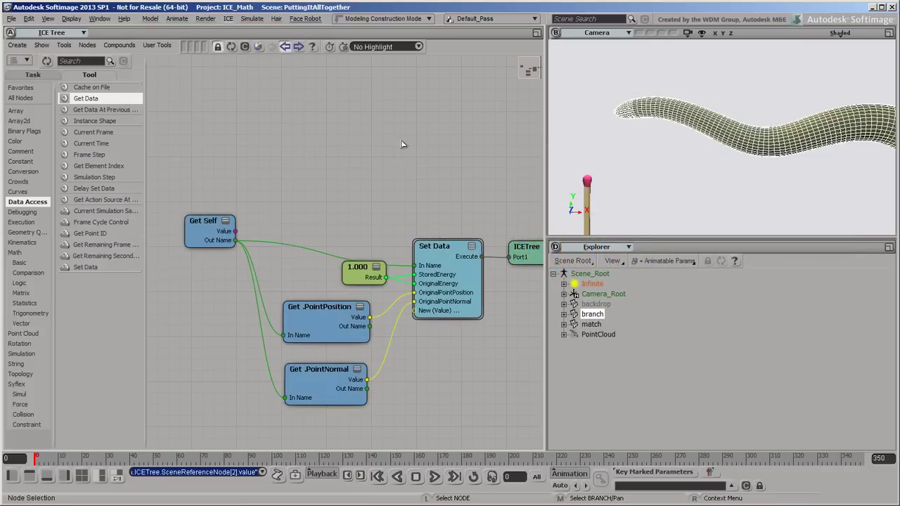
pyautogui.click(16, 45)
pyautogui.click(27, 67)
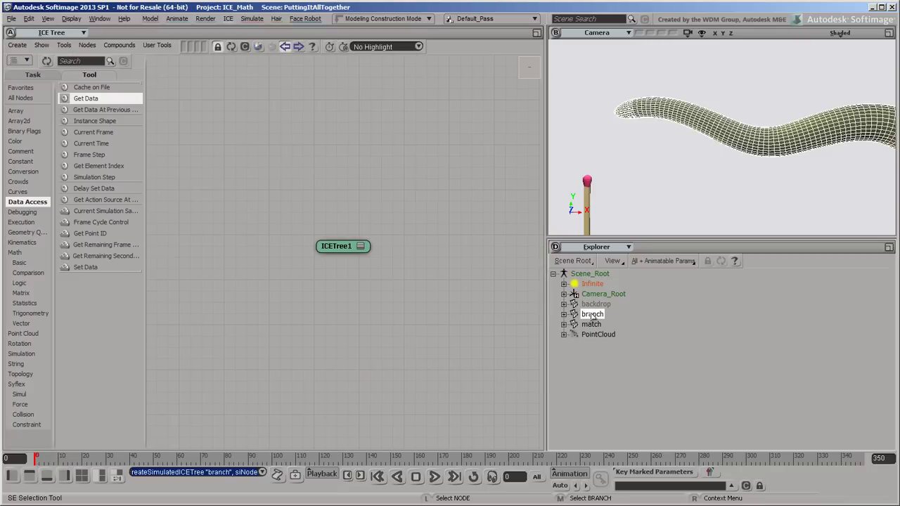
pyautogui.moveTo(178, 187); pyautogui.dragTo(179, 188)
pyautogui.rightClick(195, 193)
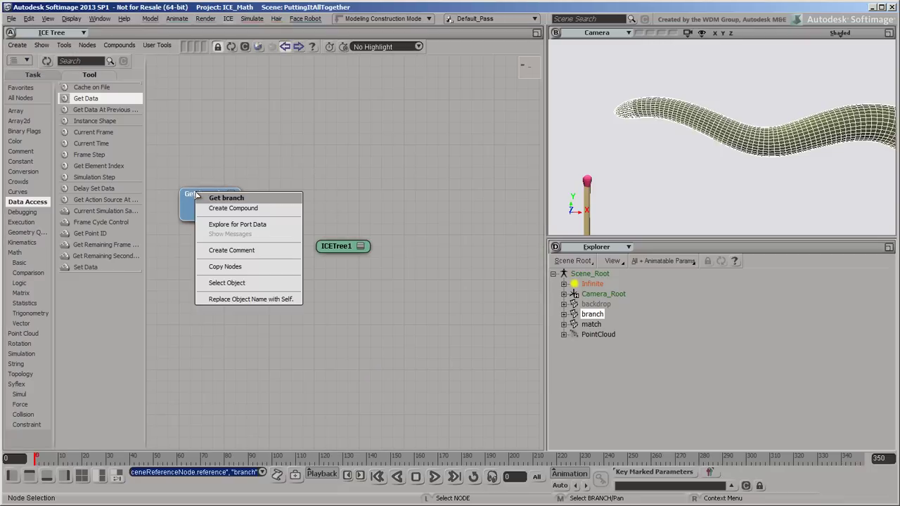
pyautogui.click(237, 301)
pyautogui.click(599, 335)
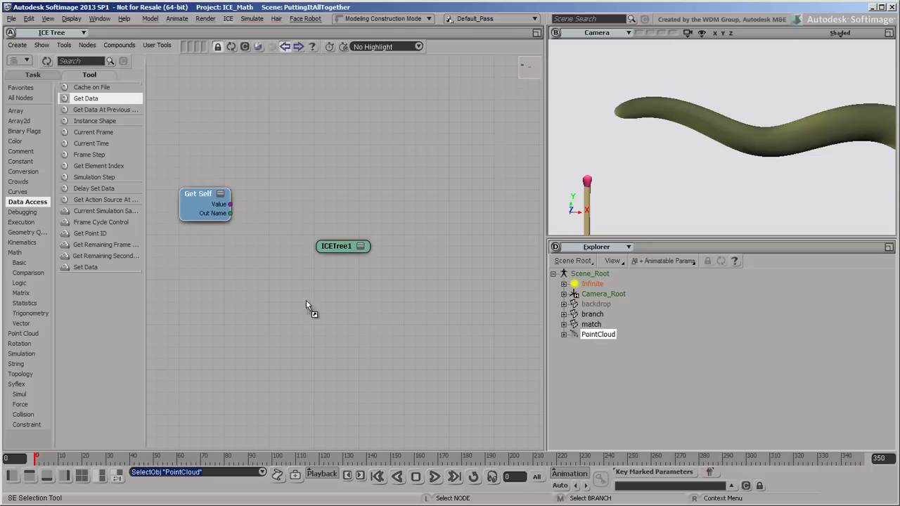
pyautogui.moveTo(274, 296); pyautogui.dragTo(186, 262)
pyautogui.click(537, 32)
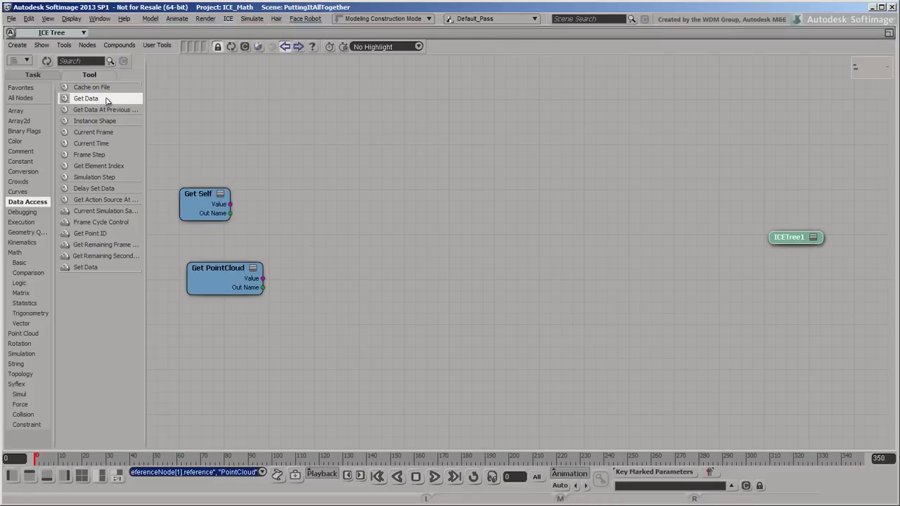
# Add a Get Data node fed by Get Self that reads the branch's PointPosition.
pyautogui.moveTo(105, 101); pyautogui.dragTo(276, 190)
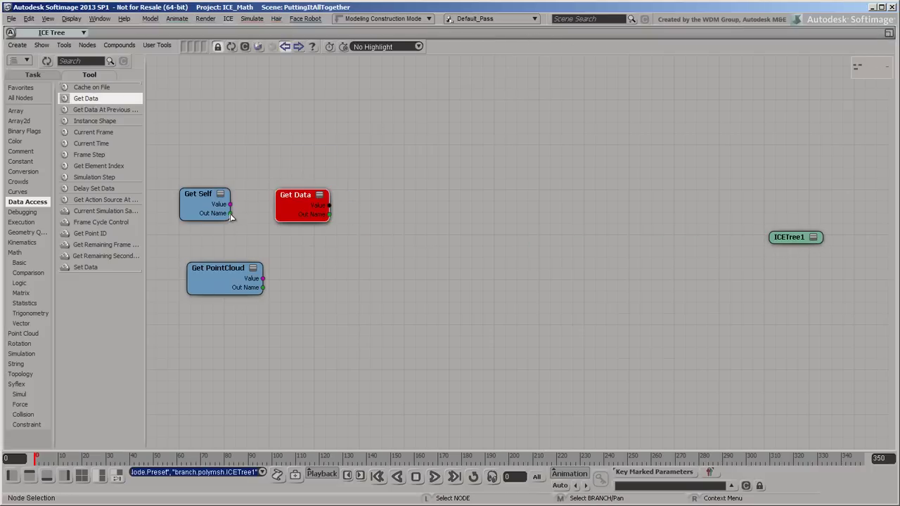
pyautogui.moveTo(230, 213); pyautogui.dragTo(299, 202)
pyautogui.click(309, 209)
pyautogui.doubleClick(309, 200)
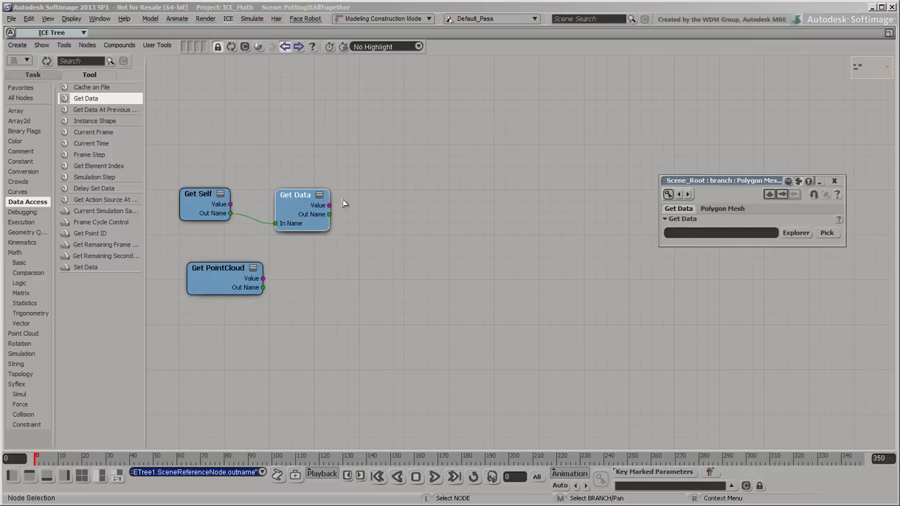
pyautogui.click(796, 234)
pyautogui.click(750, 254)
pyautogui.scroll(-10, 885, 373)
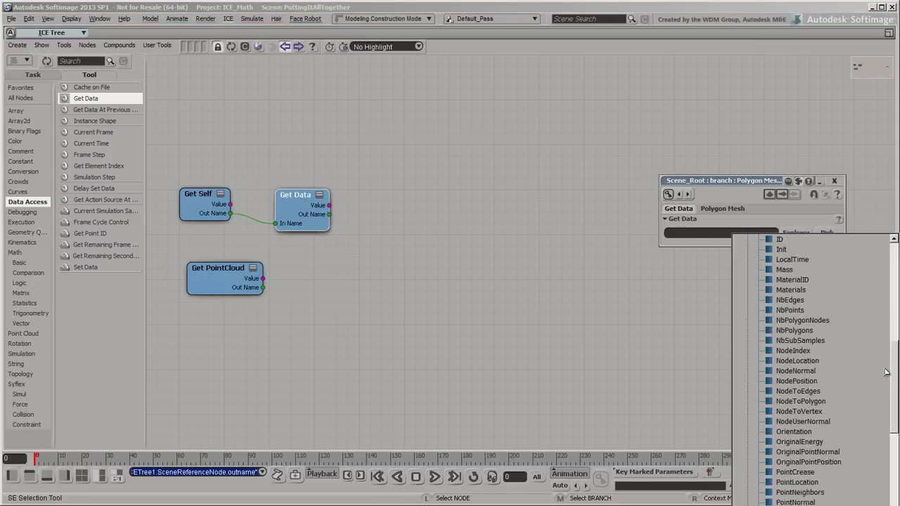
pyautogui.scroll(-5, 885, 373)
pyautogui.click(806, 386)
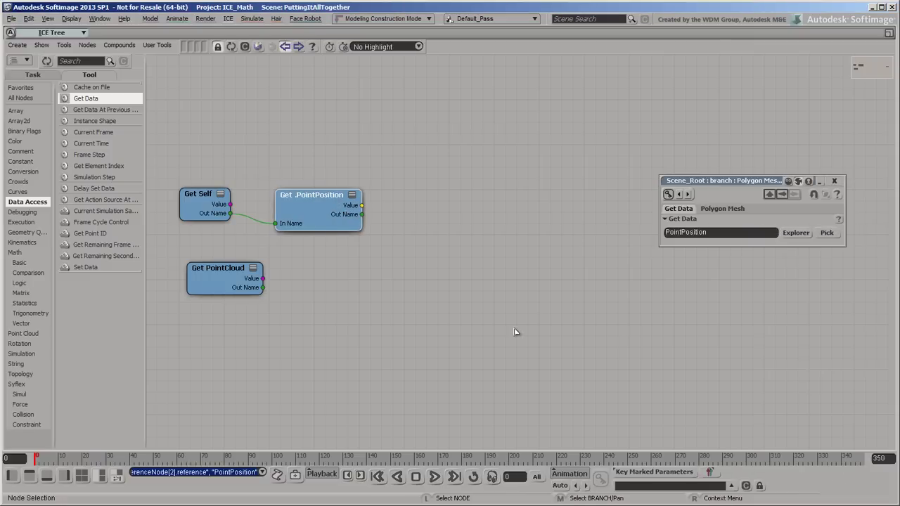
# Add Get Closest Points with PointPosition as Position and PointCloud as Geometry.
pyautogui.click(28, 232)
pyautogui.moveTo(102, 123); pyautogui.dragTo(419, 214)
pyautogui.moveTo(361, 205); pyautogui.dragTo(461, 225)
pyautogui.click(458, 225)
pyautogui.click(470, 227)
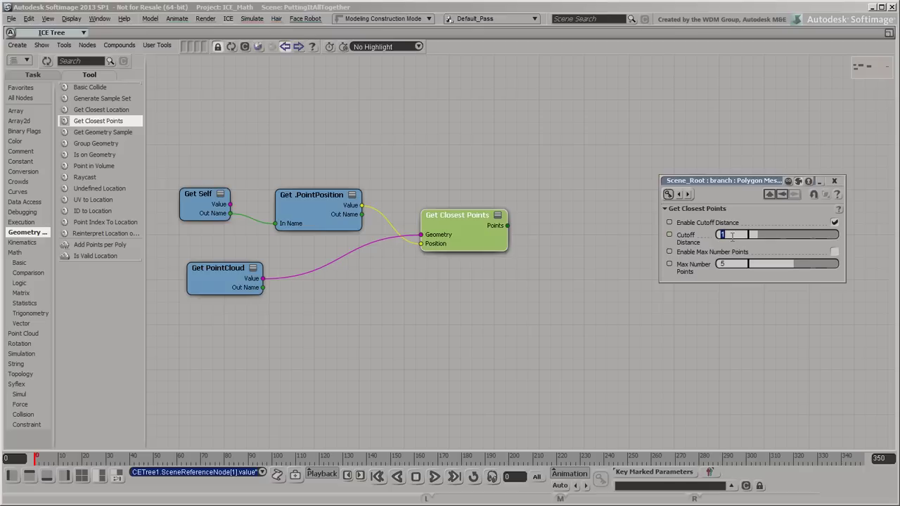
# Set Get Closest Points' Cutoff Distance to 4 and close its properties.
pyautogui.press('Return')
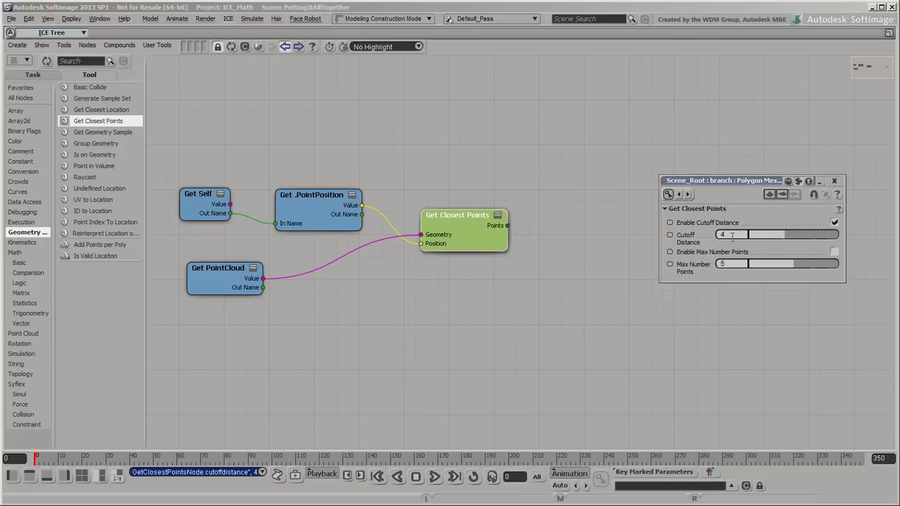
pyautogui.click(834, 181)
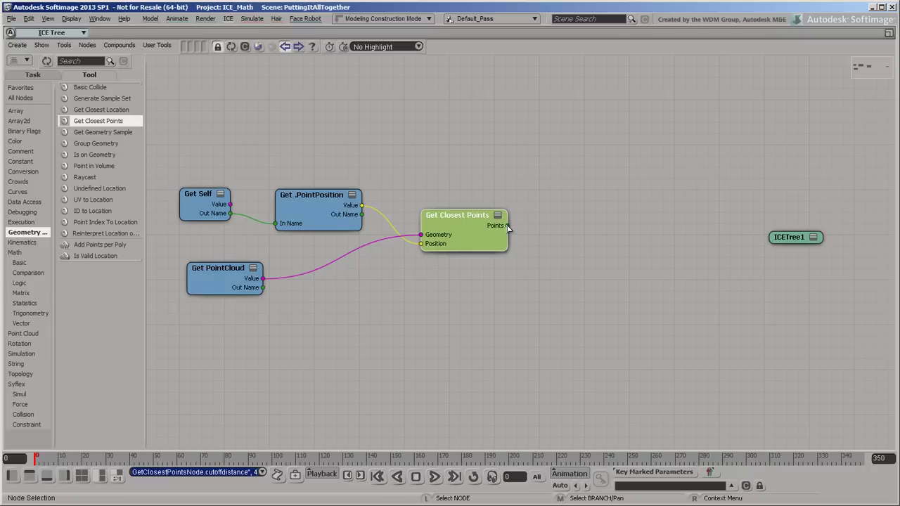
pyautogui.moveTo(507, 225)
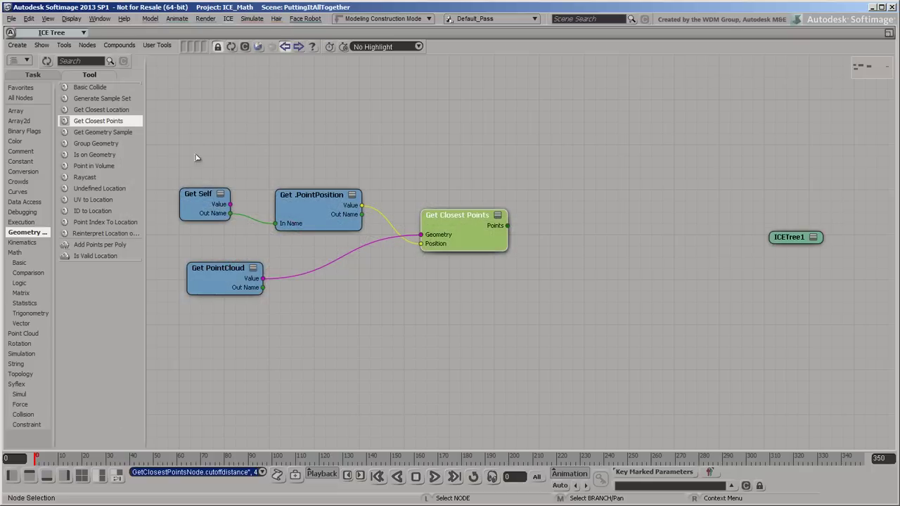
# Add a Get Data node reading PointPosition from the closest points' Points output.
pyautogui.click(27, 202)
pyautogui.moveTo(85, 99); pyautogui.dragTo(542, 227)
pyautogui.click(560, 238)
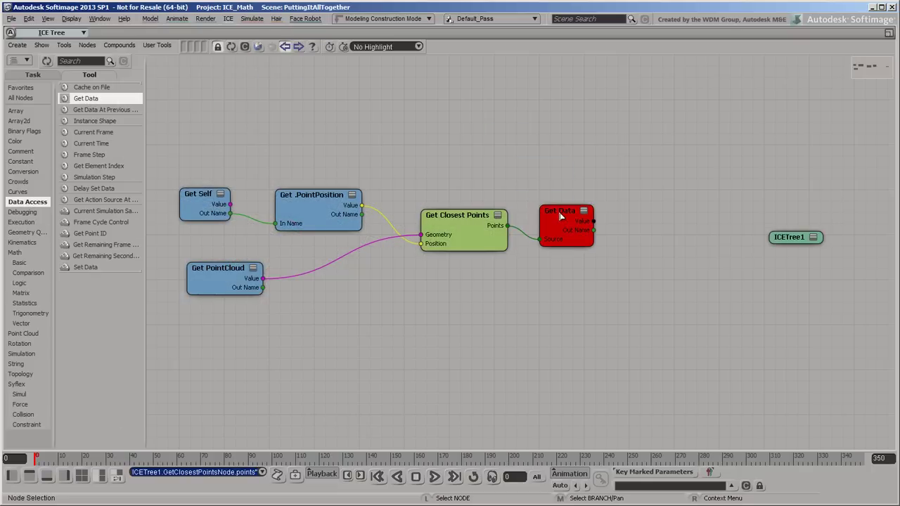
pyautogui.doubleClick(563, 214)
pyautogui.click(796, 222)
pyautogui.click(748, 243)
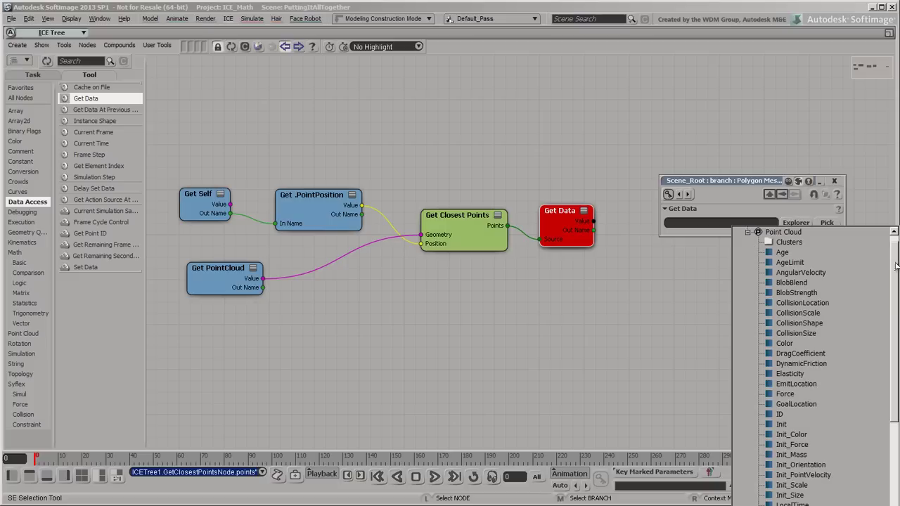
pyautogui.moveTo(895, 265); pyautogui.dragTo(886, 387)
pyautogui.click(815, 345)
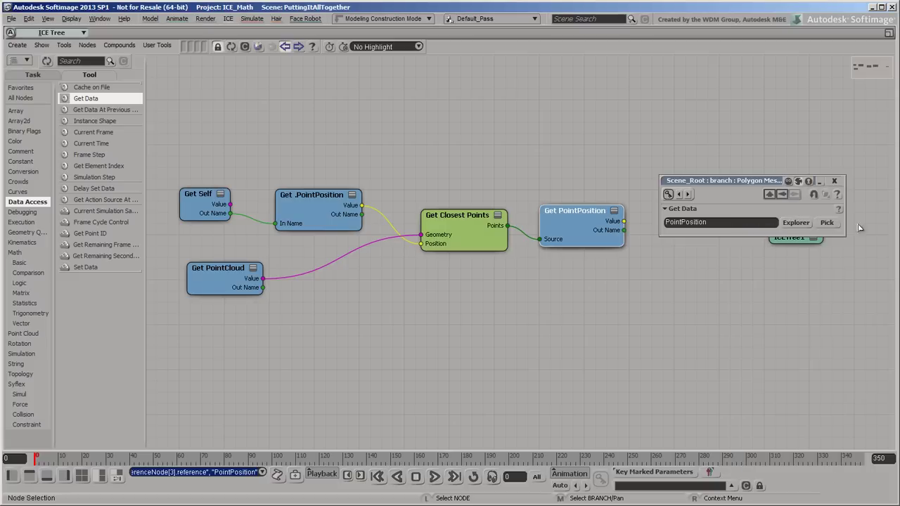
pyautogui.click(834, 180)
# Add Get Distance Between with closest-point positions as First and branch positions as Second.
pyautogui.click(26, 325)
pyautogui.moveTo(103, 166); pyautogui.dragTo(699, 223)
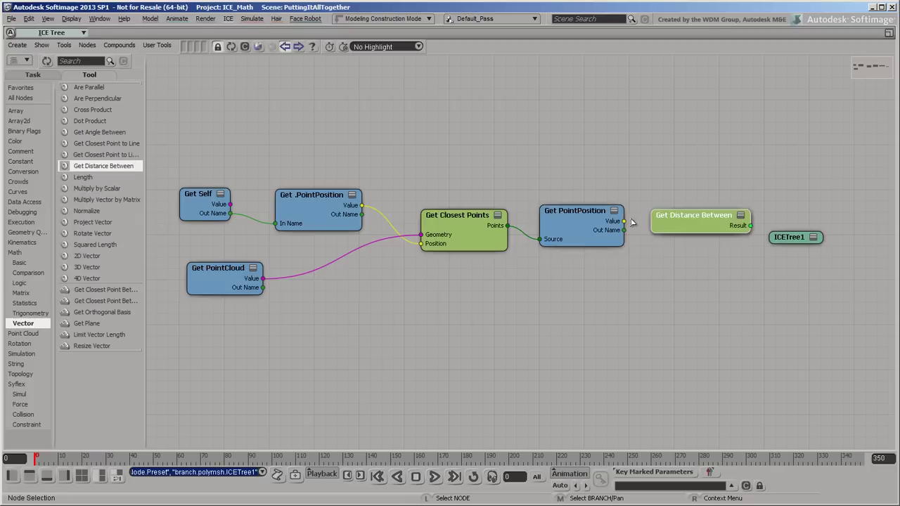
pyautogui.moveTo(623, 221); pyautogui.dragTo(664, 224)
pyautogui.click(671, 225)
pyautogui.moveTo(361, 205); pyautogui.dragTo(682, 219)
pyautogui.click(703, 233)
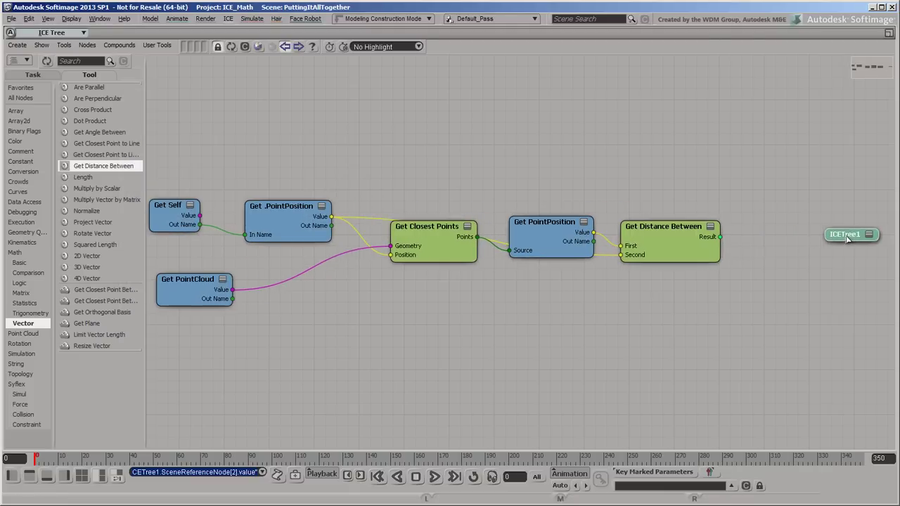
# Invert the Get Distance Between result and square it with a Multiply node (Invert into Value1 and Value2).
pyautogui.click(19, 263)
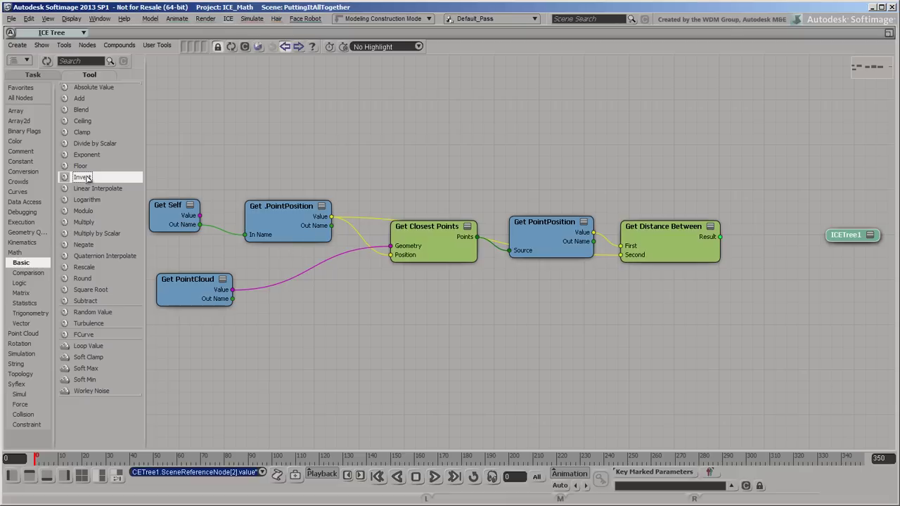
pyautogui.moveTo(82, 177); pyautogui.dragTo(764, 246)
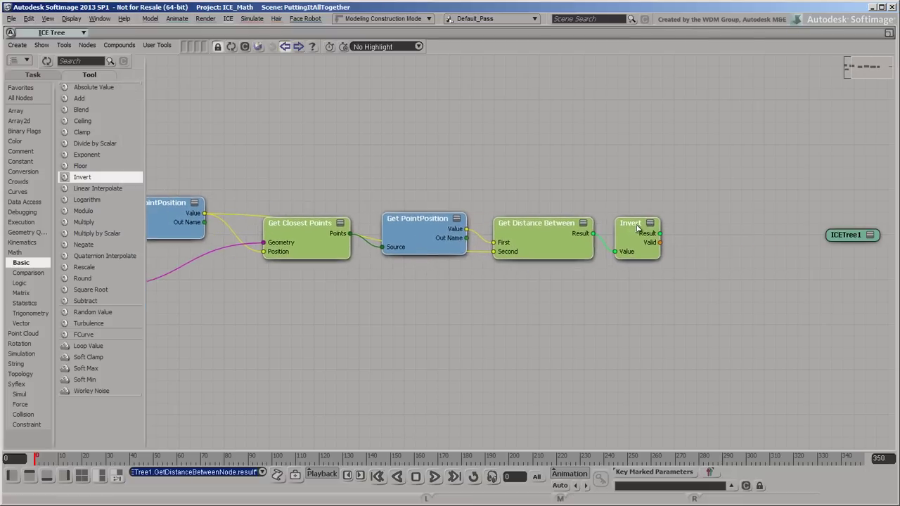
pyautogui.moveTo(84, 222); pyautogui.dragTo(707, 244)
pyautogui.click(724, 236)
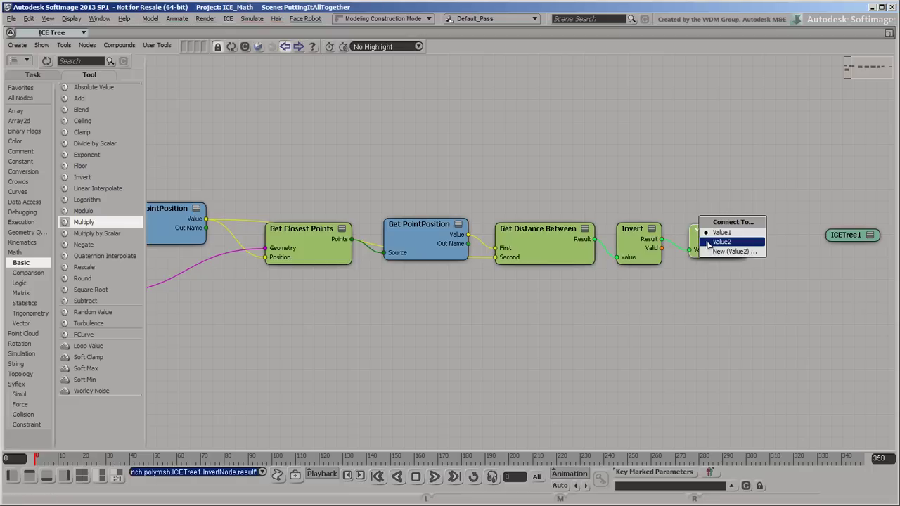
pyautogui.click(721, 242)
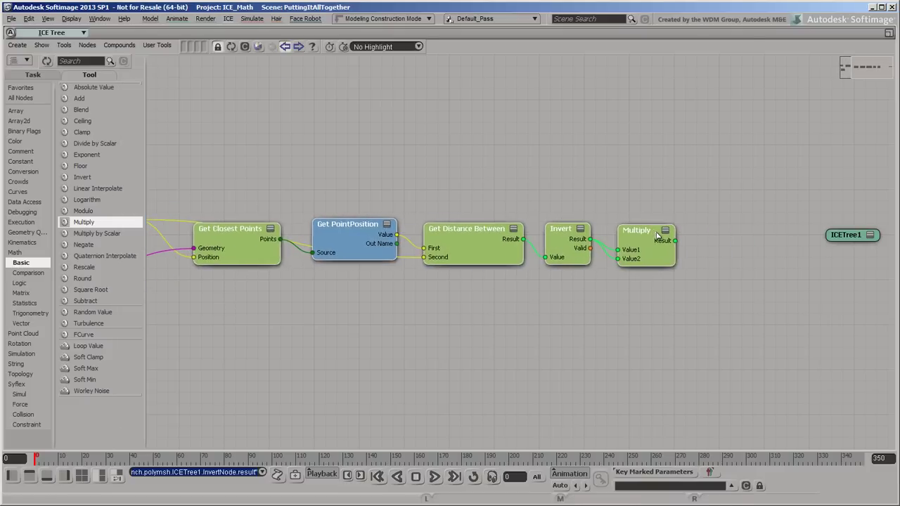
# Total the squared inverse distances with a Get Array Sum node.
pyautogui.click(17, 111)
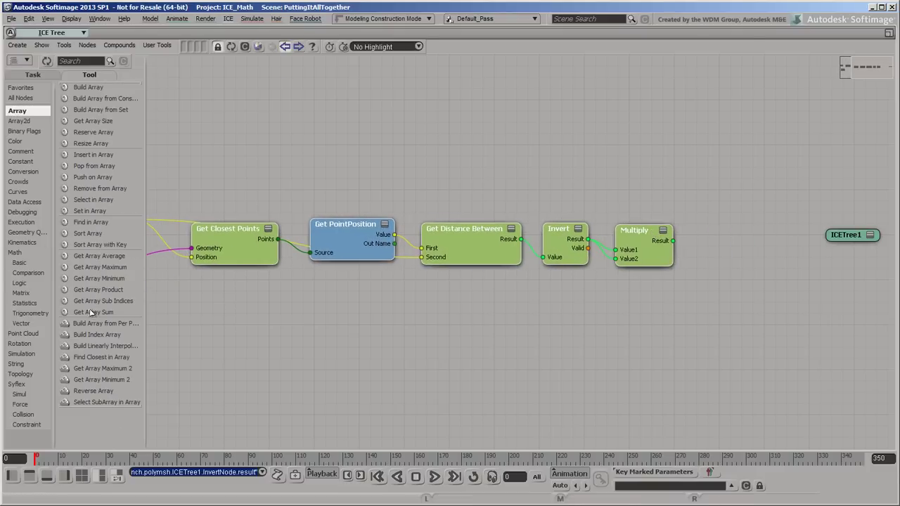
pyautogui.moveTo(91, 314); pyautogui.dragTo(652, 241)
pyautogui.click(743, 247)
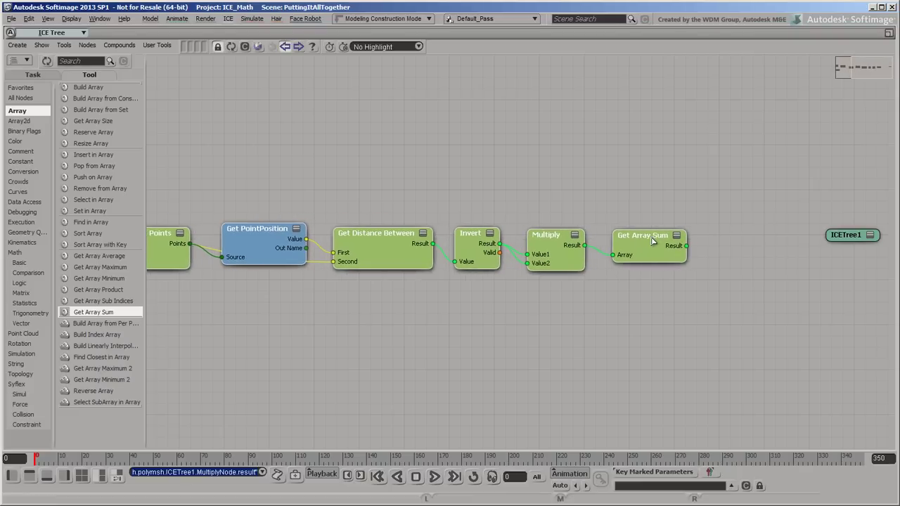
# Feed the array sum into Value1 of a second Multiply node, leaving Value2 at 1.
pyautogui.click(20, 262)
pyautogui.moveTo(82, 223); pyautogui.dragTo(721, 244)
pyautogui.click(732, 238)
pyautogui.doubleClick(732, 239)
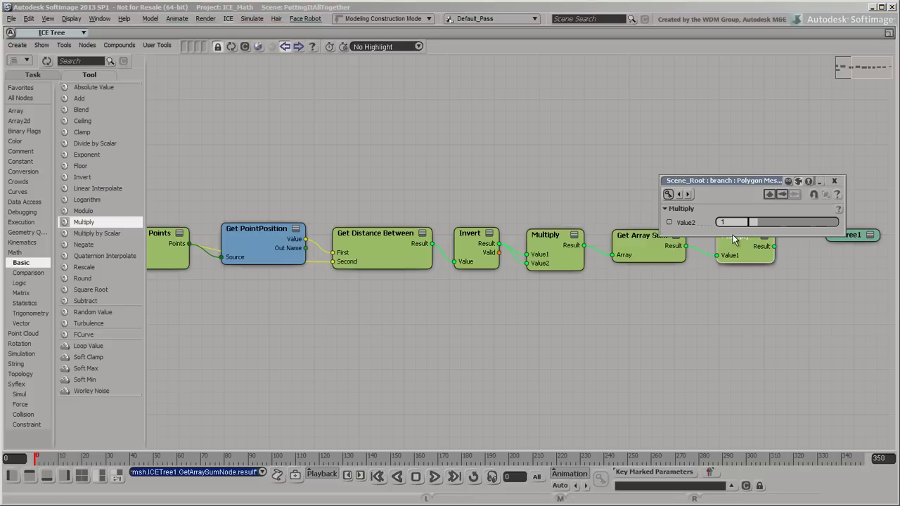
pyautogui.click(835, 182)
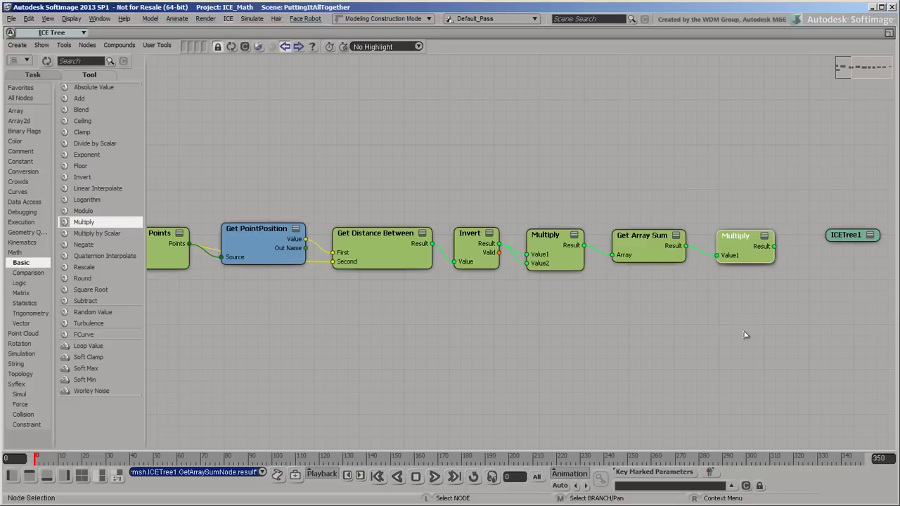
# Add a Get Data node reading StoredEnergy from Get Self, placed above the chain.
pyautogui.click(27, 202)
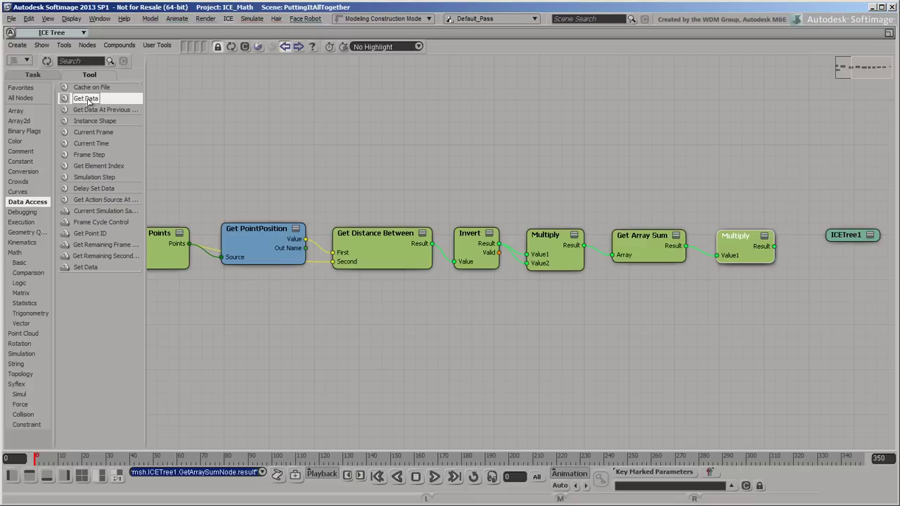
pyautogui.moveTo(86, 98); pyautogui.dragTo(275, 142)
pyautogui.moveTo(231, 179); pyautogui.dragTo(522, 176)
pyautogui.moveTo(184, 235); pyautogui.dragTo(557, 166)
pyautogui.click(558, 167)
pyautogui.doubleClick(574, 158)
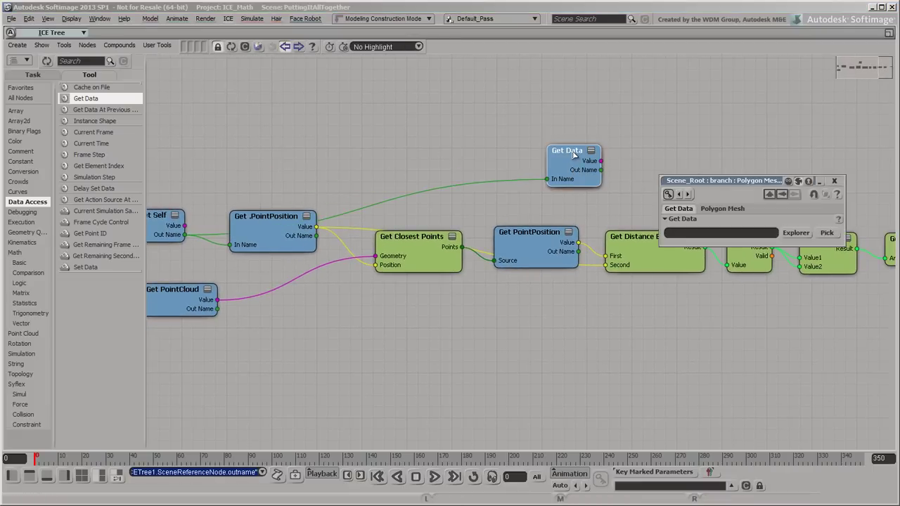
pyautogui.click(790, 233)
pyautogui.moveTo(896, 265); pyautogui.dragTo(897, 457)
pyautogui.click(811, 386)
pyautogui.click(834, 181)
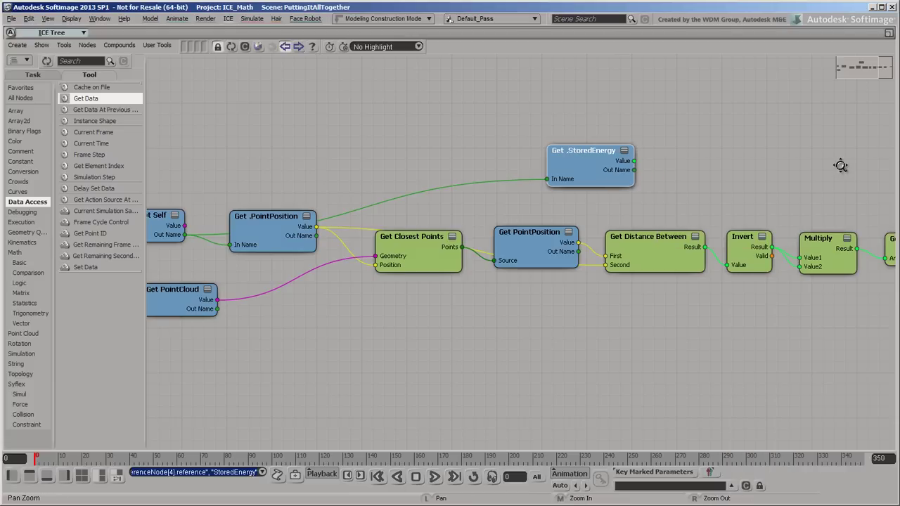
pyautogui.moveTo(837, 167); pyautogui.dragTo(542, 164, button='middle')
pyautogui.moveTo(304, 153); pyautogui.dragTo(605, 161)
# Subtract the summed falloff (Second) from StoredEnergy (First) with a Subtract node.
pyautogui.click(20, 262)
pyautogui.moveTo(85, 300); pyautogui.dragTo(779, 253)
pyautogui.moveTo(783, 210); pyautogui.dragTo(585, 205, button='middle')
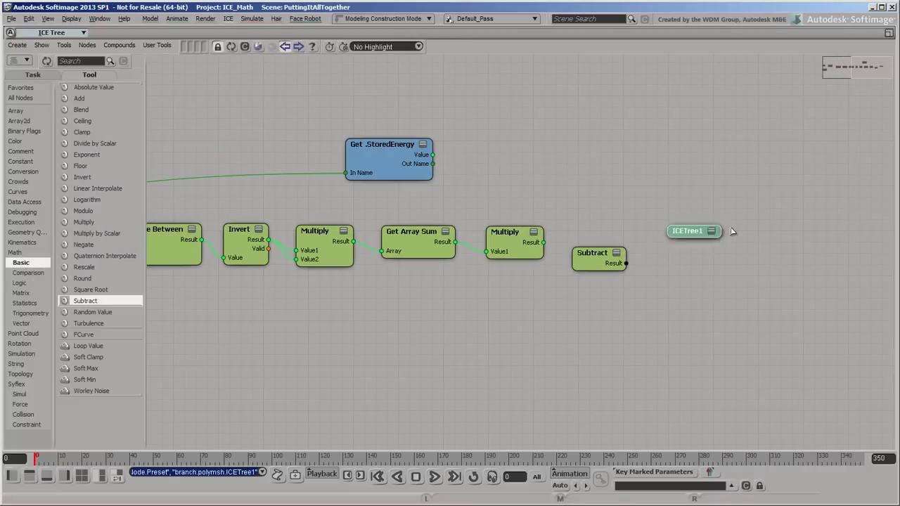
pyautogui.moveTo(787, 229); pyautogui.dragTo(846, 230)
pyautogui.moveTo(591, 253); pyautogui.dragTo(649, 232)
pyautogui.moveTo(431, 154); pyautogui.dragTo(654, 243)
pyautogui.click(650, 232)
pyautogui.moveTo(545, 243); pyautogui.dragTo(633, 234)
pyautogui.click(600, 244)
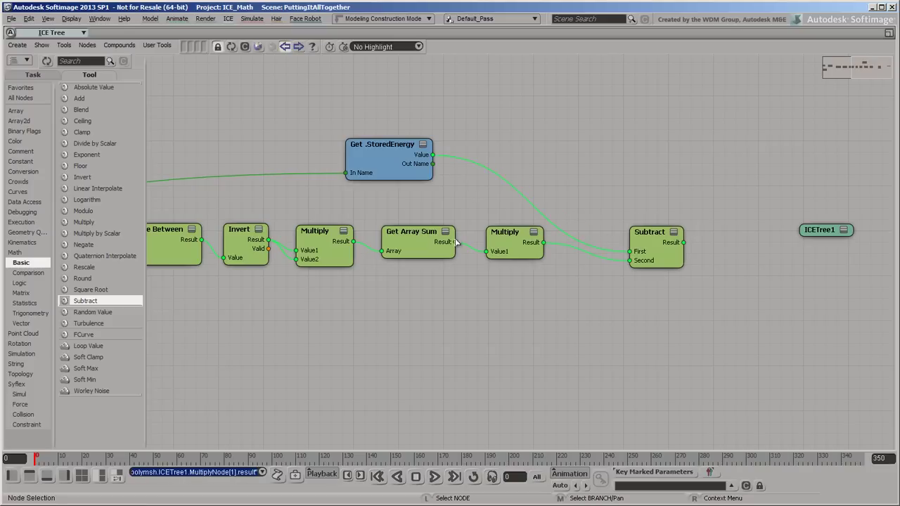
# Clamp the Subtract result with a Maximum node whose Value2 is 0.
pyautogui.click(31, 273)
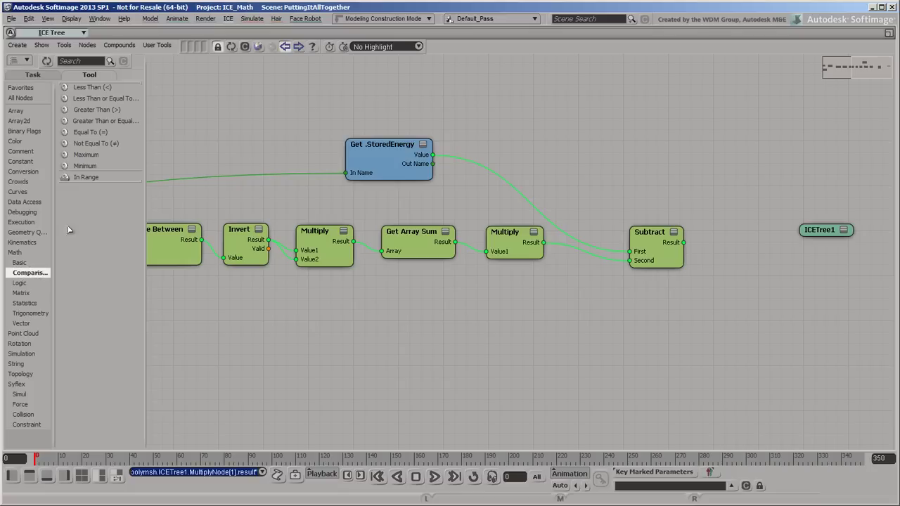
pyautogui.moveTo(92, 156); pyautogui.dragTo(734, 237)
pyautogui.click(736, 232)
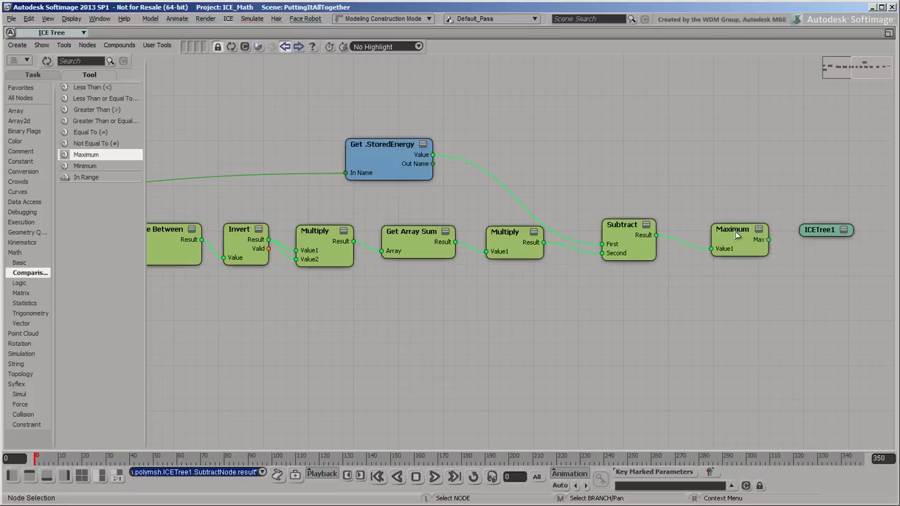
pyautogui.doubleClick(733, 230)
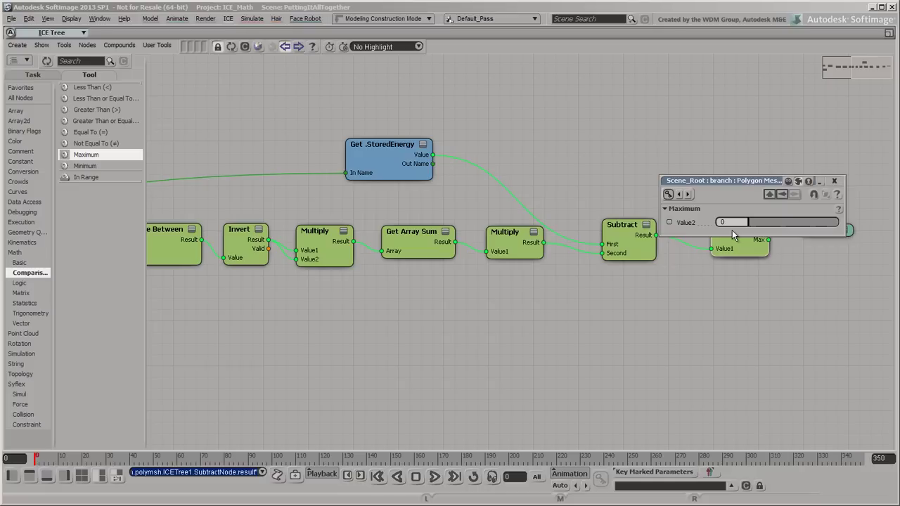
pyautogui.click(833, 182)
# Write Maximum's result back to StoredEnergy with a Set Data node.
pyautogui.moveTo(765, 239); pyautogui.dragTo(738, 239)
pyautogui.moveTo(470, 200); pyautogui.dragTo(378, 195, button='middle')
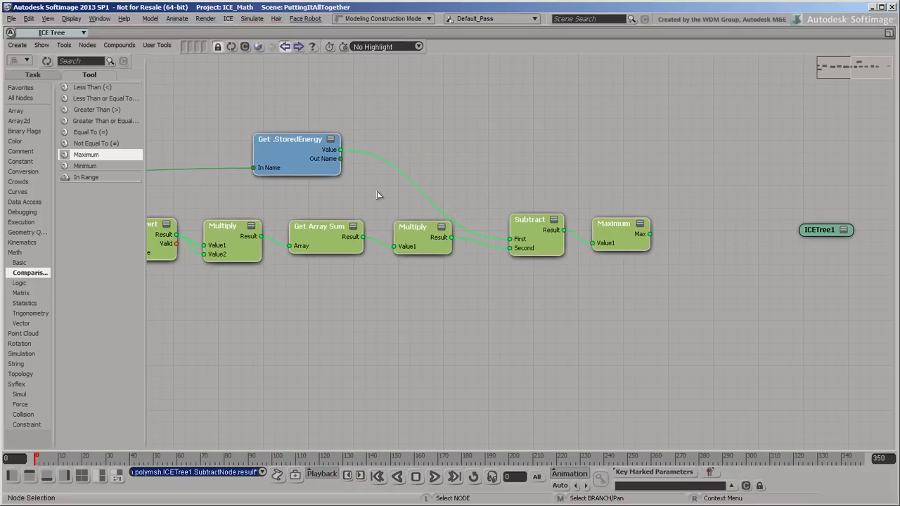
pyautogui.click(27, 201)
pyautogui.moveTo(85, 267); pyautogui.dragTo(695, 224)
pyautogui.click(716, 239)
pyautogui.moveTo(340, 158); pyautogui.dragTo(818, 236)
pyautogui.click(731, 223)
# Restore the 3D viewport, advance one frame, and display the energy values in custom green.
pyautogui.click(888, 32)
pyautogui.moveTo(474, 311); pyautogui.dragTo(203, 313, button='middle')
pyautogui.press('.')
pyautogui.rightClick(390, 243)
pyautogui.click(420, 315)
pyautogui.click(531, 178)
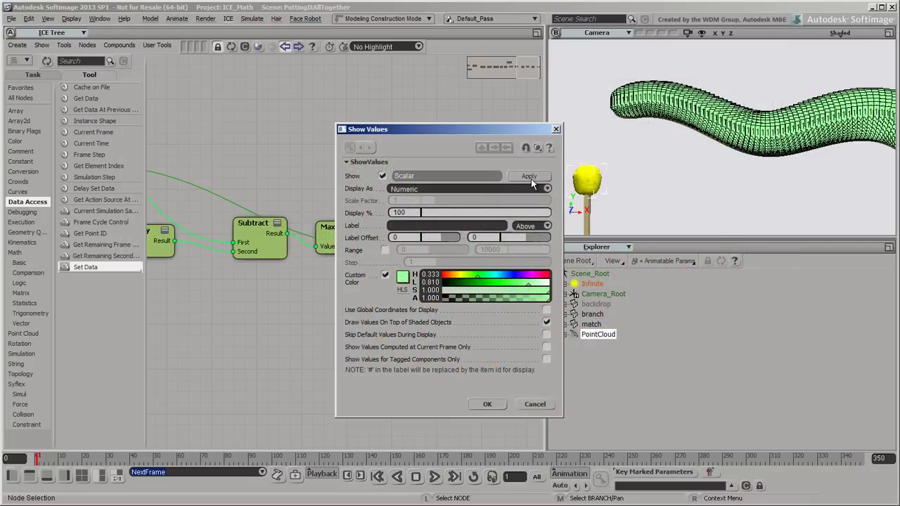
# Show energy values on only a few percent of points and play the simulation from the start.
pyautogui.moveTo(540, 211); pyautogui.dragTo(427, 214)
pyautogui.click(487, 405)
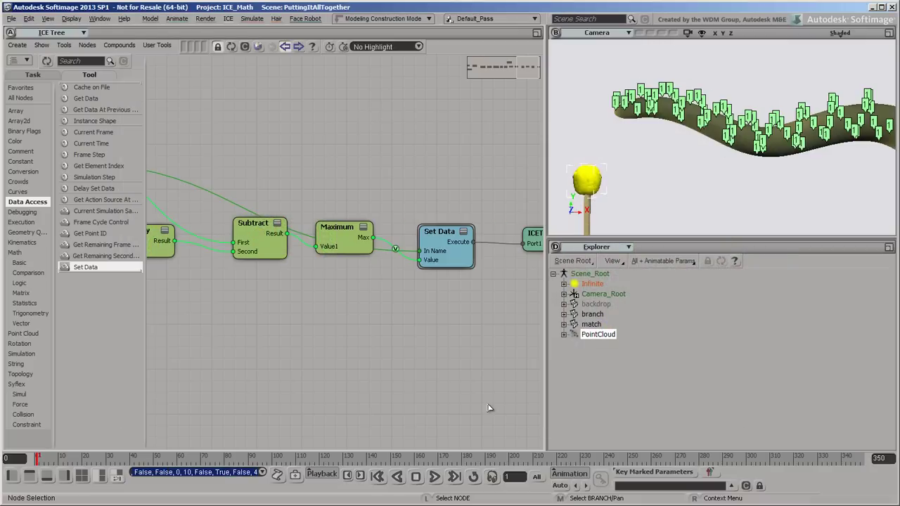
pyautogui.click(435, 477)
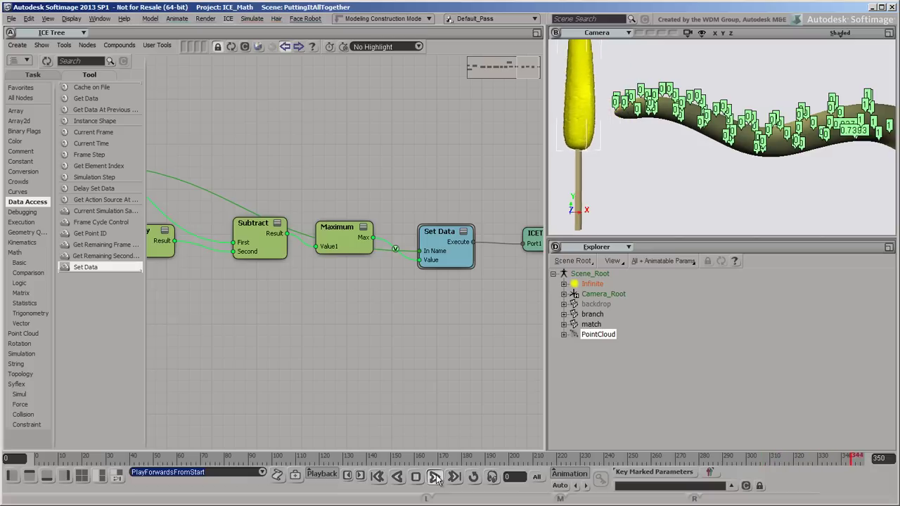
# Hide the energy values, return to frame 0, and list the branch's operator stack.
pyautogui.rightClick(395, 249)
pyautogui.click(425, 307)
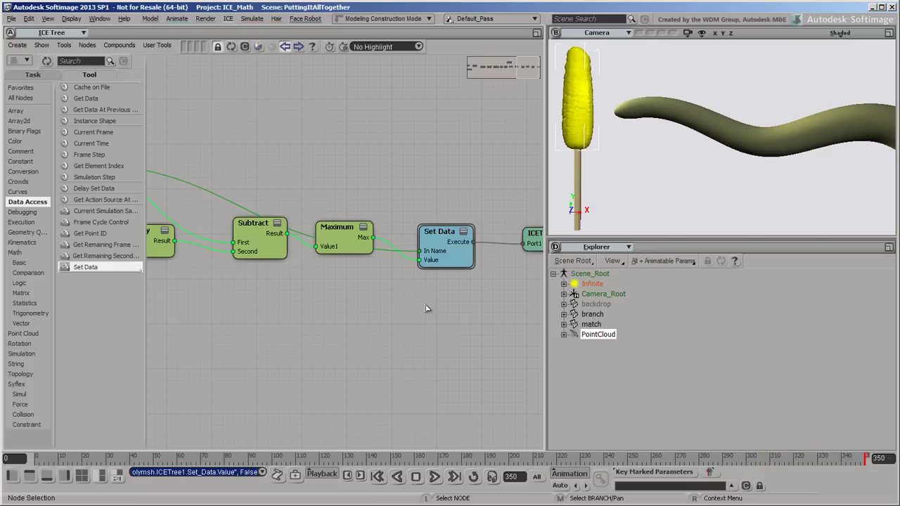
pyautogui.click(377, 477)
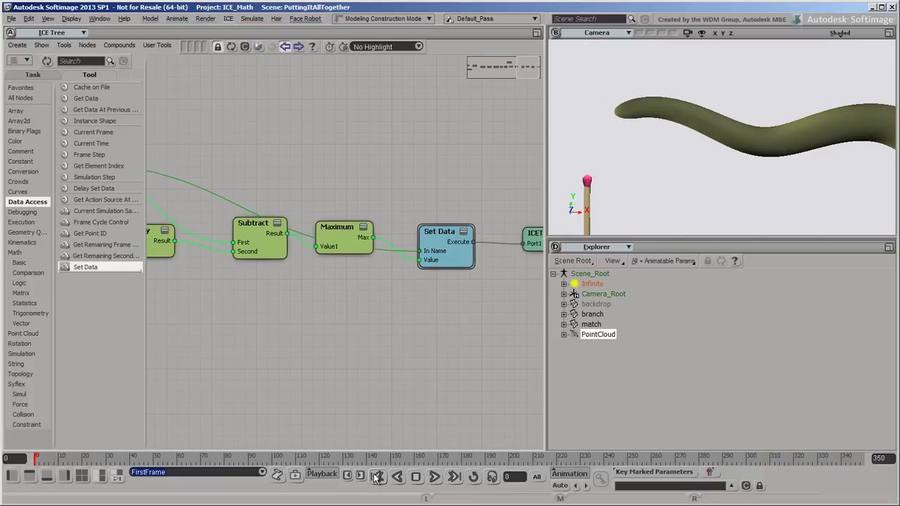
pyautogui.click(300, 47)
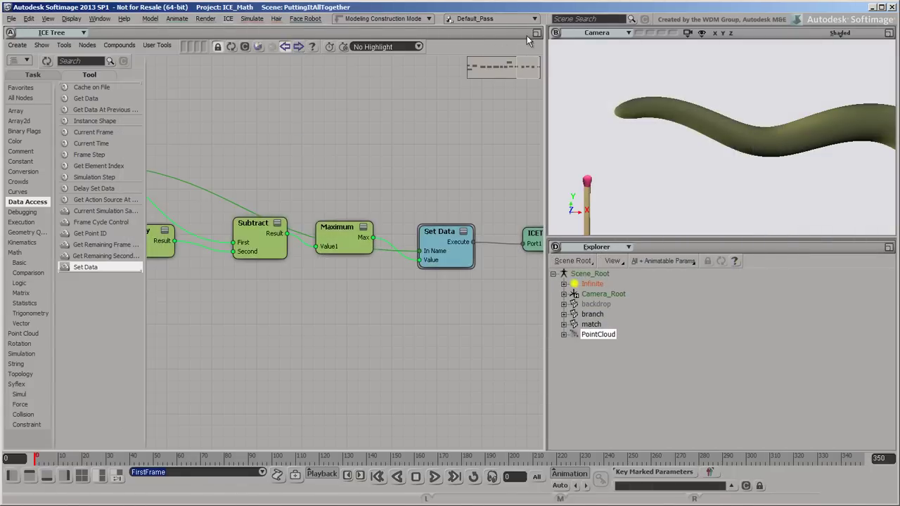
# Fit the whole node tree in view and tidy its layout.
pyautogui.click(535, 32)
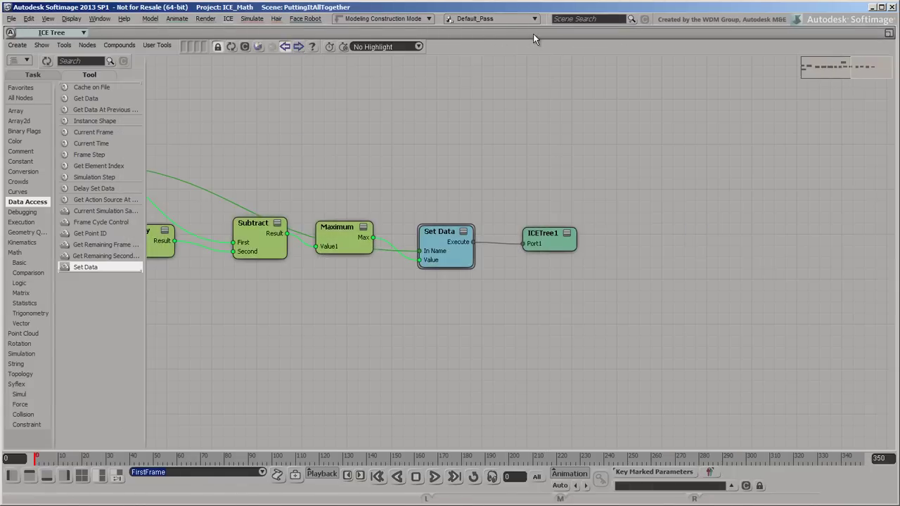
pyautogui.press('a')
pyautogui.click(64, 45)
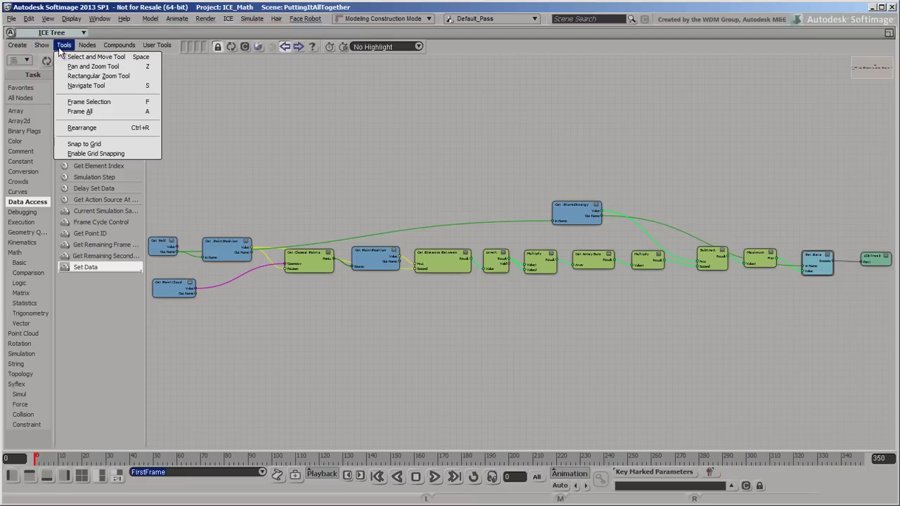
pyautogui.click(82, 127)
# Add a Get Data node reading OriginalEnergy from Get Self.
pyautogui.moveTo(86, 98); pyautogui.dragTo(232, 332)
pyautogui.press('f')
pyautogui.moveTo(442, 178); pyautogui.dragTo(517, 242)
pyautogui.click(518, 247)
pyautogui.doubleClick(523, 240)
pyautogui.click(787, 239)
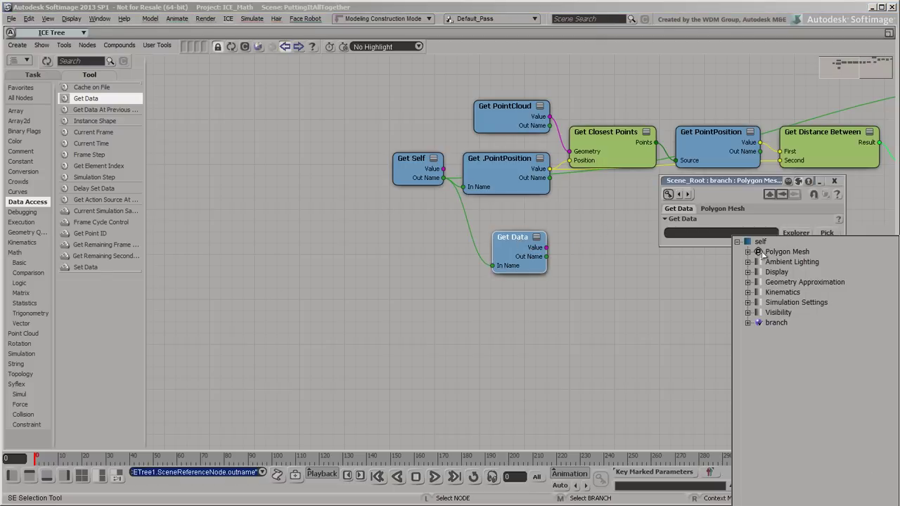
pyautogui.click(758, 257)
pyautogui.moveTo(893, 313); pyautogui.dragTo(896, 421)
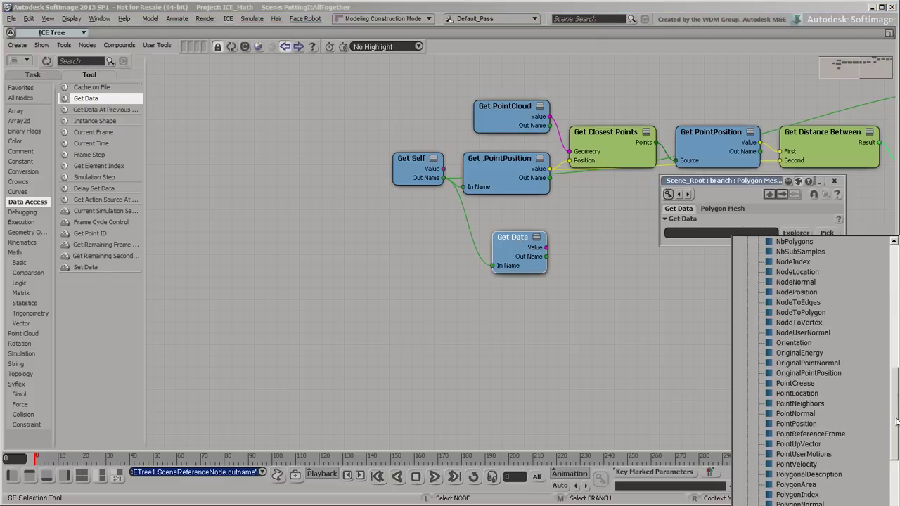
pyautogui.click(801, 353)
# Add another Get Data node reading StoredEnergy from Get Self.
pyautogui.moveTo(73, 102); pyautogui.dragTo(520, 316)
pyautogui.moveTo(443, 178); pyautogui.dragTo(520, 319)
pyautogui.click(523, 325)
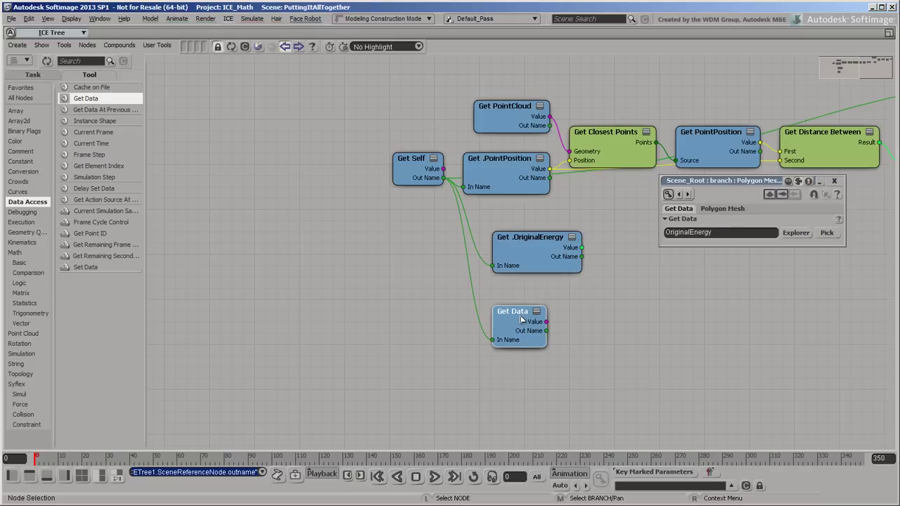
pyautogui.click(795, 232)
pyautogui.click(752, 253)
pyautogui.moveTo(895, 293); pyautogui.dragTo(896, 415)
pyautogui.click(798, 442)
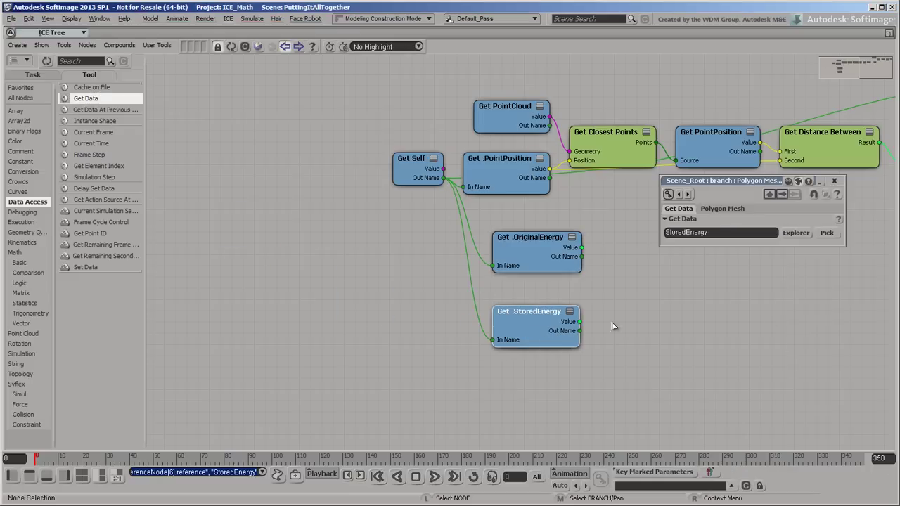
# Subtract StoredEnergy (Second) from OriginalEnergy (First) with a Subtract node.
pyautogui.click(21, 263)
pyautogui.moveTo(85, 300); pyautogui.dragTo(631, 272)
pyautogui.moveTo(581, 247); pyautogui.dragTo(643, 284)
pyautogui.click(668, 276)
pyautogui.moveTo(579, 321); pyautogui.dragTo(658, 289)
pyautogui.click(671, 286)
# Divide the difference by OriginalEnergy with a Divide by Scalar node.
pyautogui.moveTo(95, 143); pyautogui.dragTo(762, 271)
pyautogui.moveTo(684, 283); pyautogui.dragTo(746, 287)
pyautogui.click(747, 287)
pyautogui.moveTo(582, 248); pyautogui.dragTo(760, 288)
pyautogui.click(761, 301)
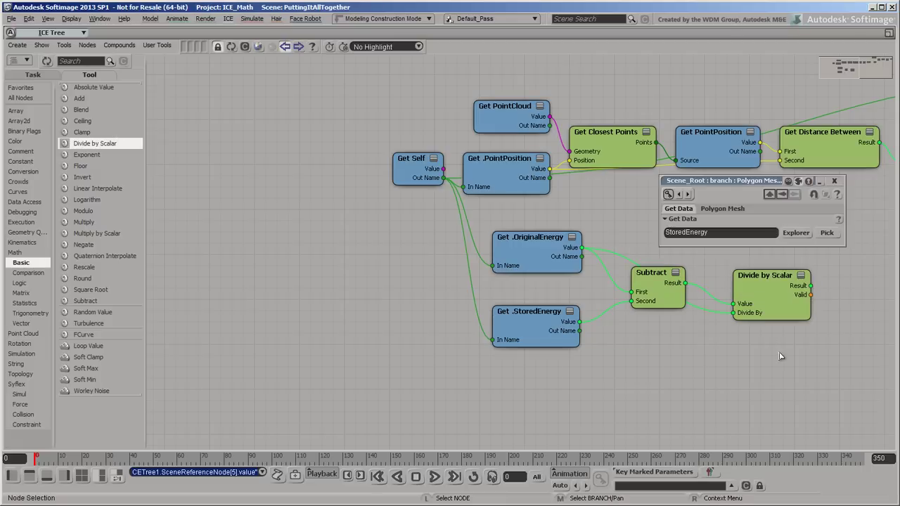
pyautogui.click(834, 180)
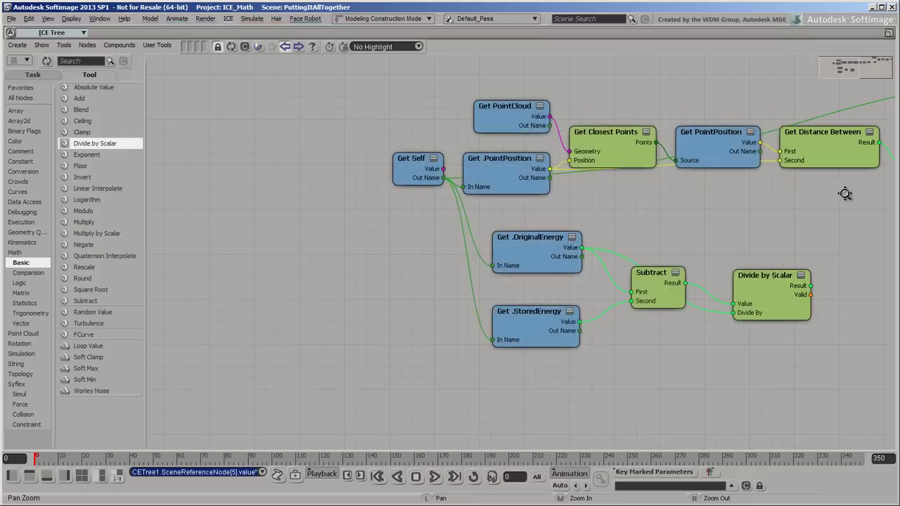
# Add a Get Data node reading OriginalPointPosition from Get Self.
pyautogui.moveTo(790, 193); pyautogui.dragTo(488, 195, button='middle')
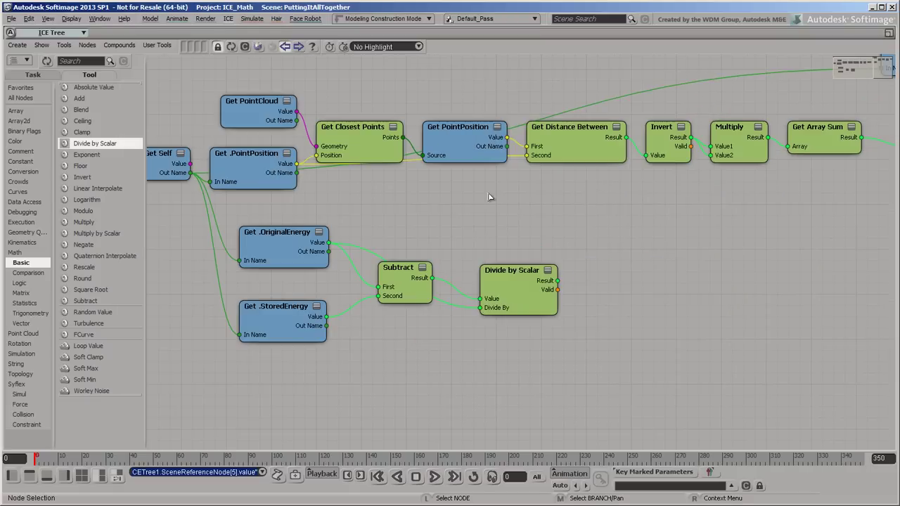
pyautogui.click(25, 201)
pyautogui.moveTo(85, 98); pyautogui.dragTo(464, 198)
pyautogui.moveTo(191, 172); pyautogui.dragTo(492, 211)
pyautogui.click(518, 224)
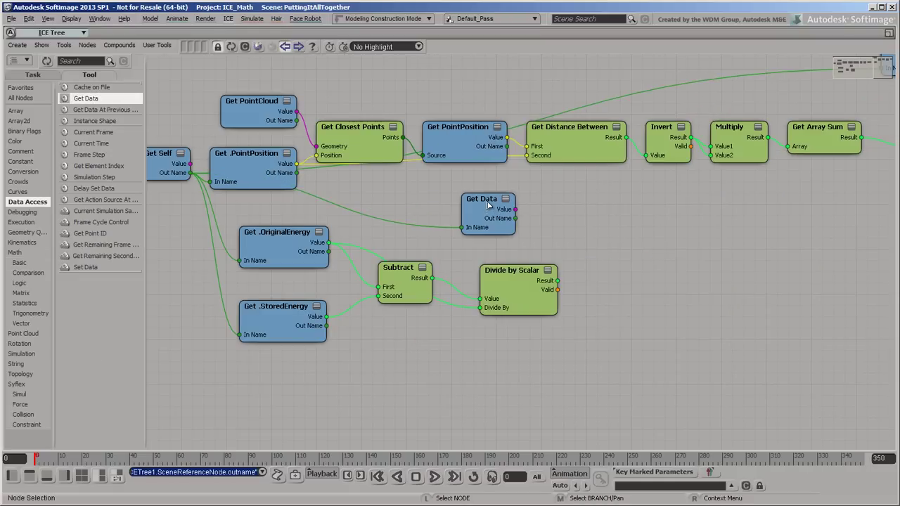
pyautogui.click(795, 233)
pyautogui.click(750, 254)
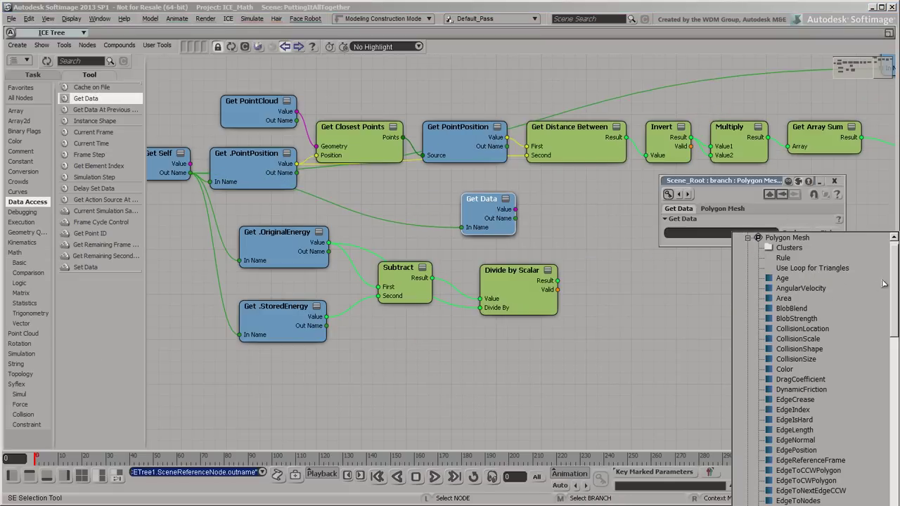
pyautogui.moveTo(891, 282); pyautogui.dragTo(893, 372)
pyautogui.click(829, 448)
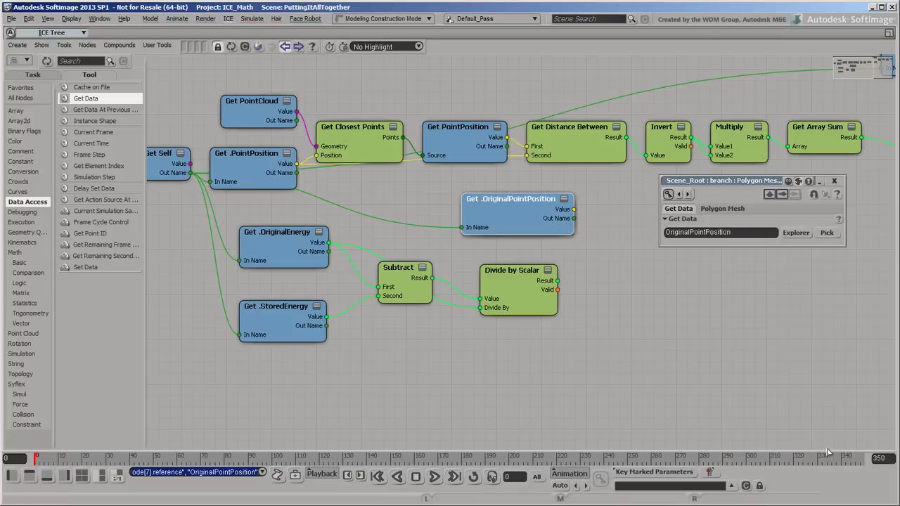
# Add a Shrivel node, found by searching 'Shr', fed by OriginalPointPosition.
pyautogui.click(80, 61)
pyautogui.write('Shr')
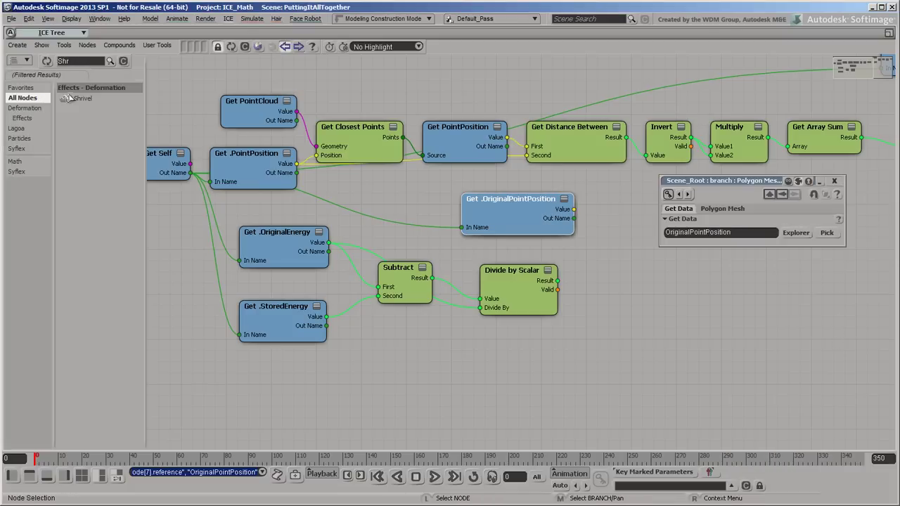
pyautogui.moveTo(83, 99); pyautogui.dragTo(708, 225)
pyautogui.click(833, 181)
pyautogui.moveTo(574, 209); pyautogui.dragTo(668, 214)
pyautogui.click(689, 226)
# Blend OriginalPointPosition (First) toward Shrivel (Second) in Linear Interpolate, Divide by Scalar as Blend.
pyautogui.click(123, 61)
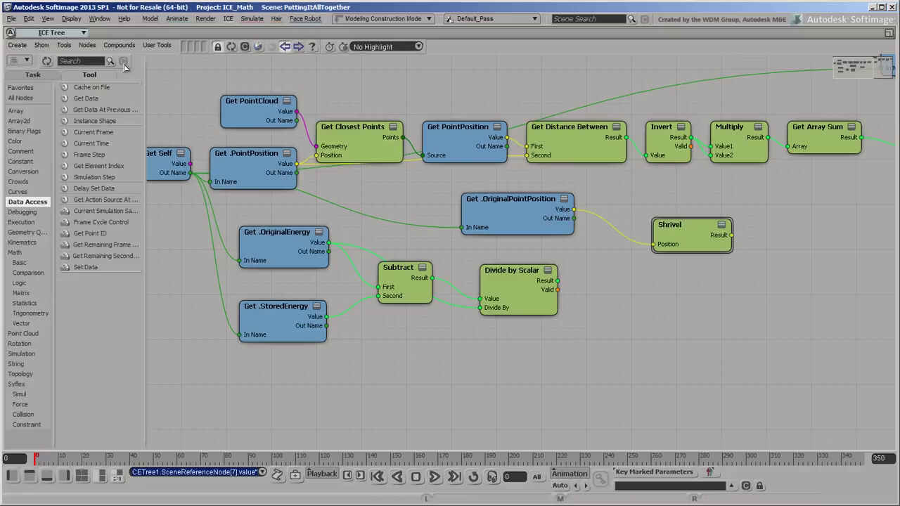
pyautogui.click(22, 262)
pyautogui.moveTo(98, 188); pyautogui.dragTo(758, 272)
pyautogui.moveTo(671, 225); pyautogui.dragTo(639, 224)
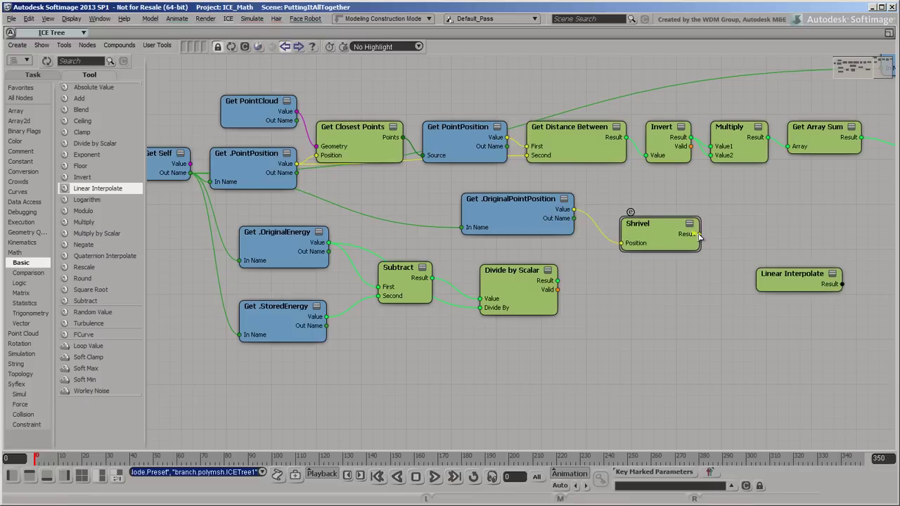
pyautogui.moveTo(700, 234); pyautogui.dragTo(772, 285)
pyautogui.click(781, 288)
pyautogui.moveTo(556, 280); pyautogui.dragTo(773, 287)
pyautogui.click(782, 295)
pyautogui.moveTo(574, 209); pyautogui.dragTo(773, 284)
pyautogui.click(786, 290)
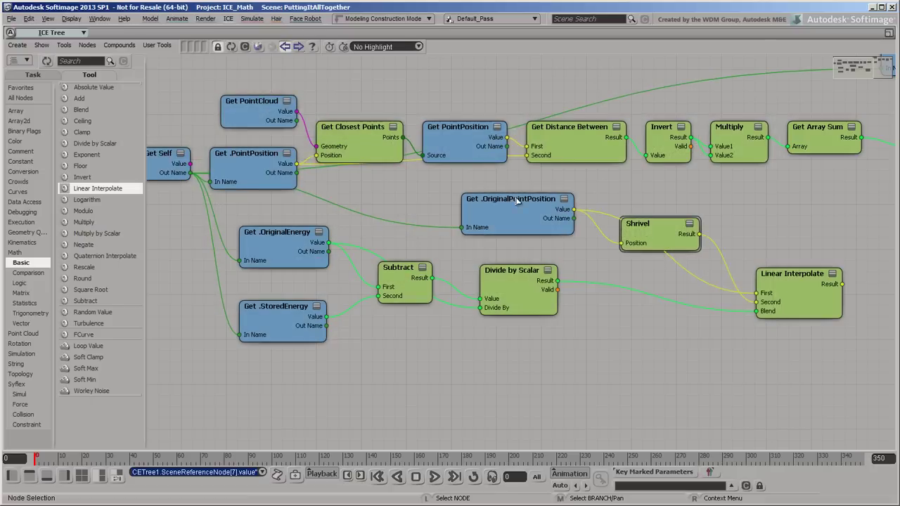
# Make room and add a Get Data node reading OriginalPointNormal from Get Self.
pyautogui.moveTo(518, 207); pyautogui.dragTo(518, 187)
pyautogui.moveTo(513, 270); pyautogui.dragTo(513, 303)
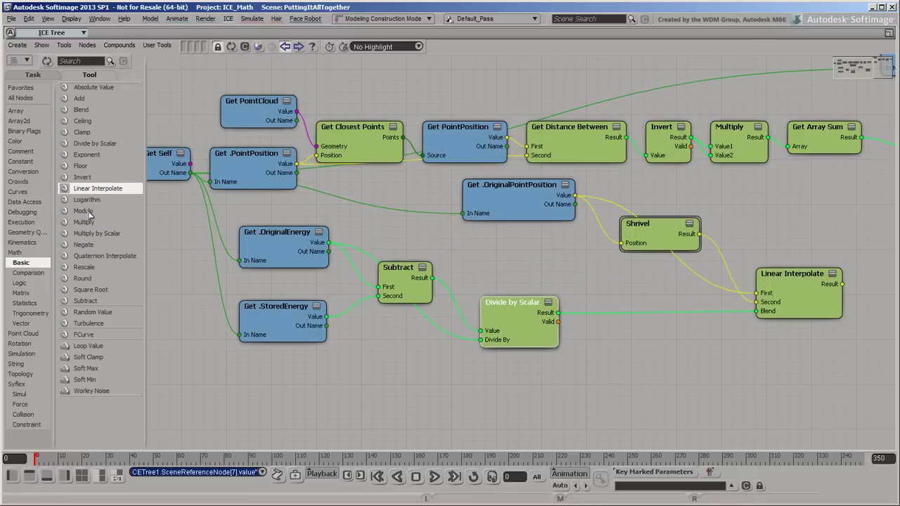
pyautogui.click(25, 201)
pyautogui.moveTo(85, 98); pyautogui.dragTo(505, 249)
pyautogui.moveTo(191, 173); pyautogui.dragTo(506, 255)
pyautogui.click(517, 263)
pyautogui.doubleClick(503, 247)
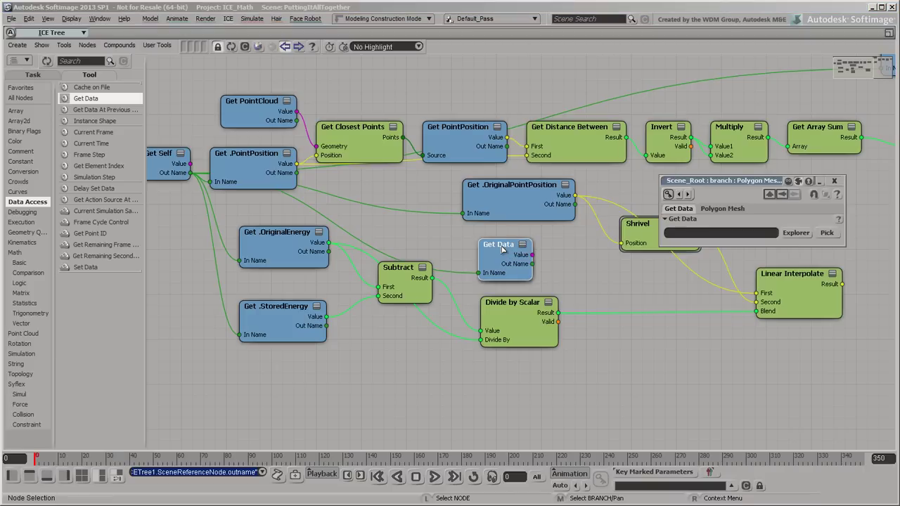
pyautogui.click(793, 233)
pyautogui.click(748, 248)
pyautogui.moveTo(894, 270); pyautogui.dragTo(895, 378)
pyautogui.click(831, 402)
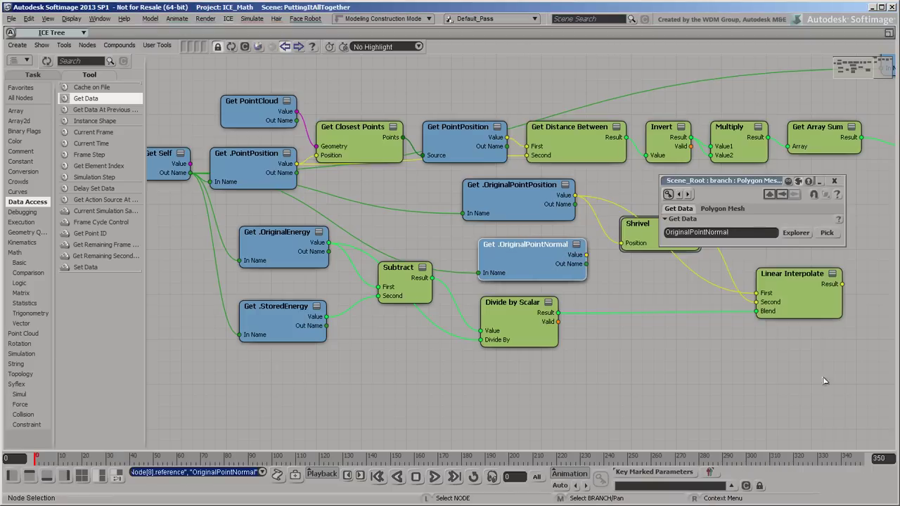
pyautogui.click(833, 181)
# Feed OriginalPointNormal into Shrivel's Direction and add an unconnected Set Data node.
pyautogui.moveTo(587, 259); pyautogui.dragTo(657, 242)
pyautogui.click(658, 287)
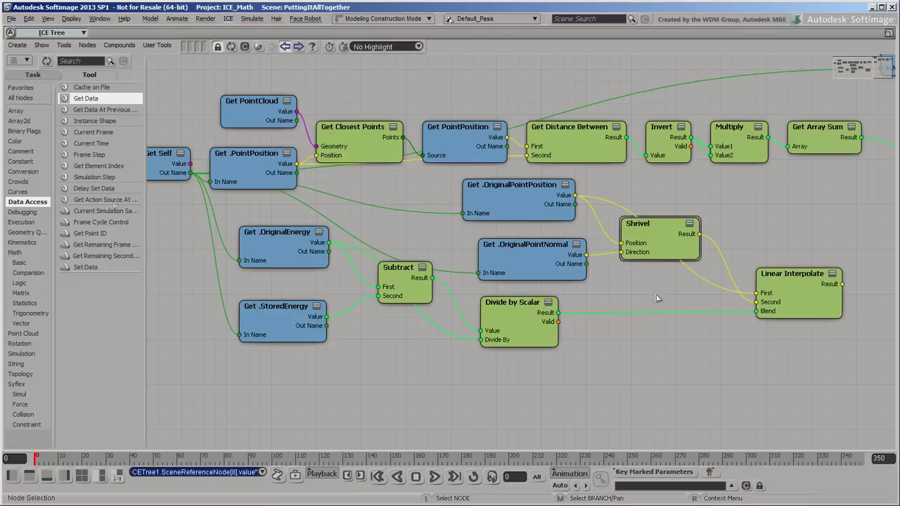
pyautogui.moveTo(85, 267); pyautogui.dragTo(803, 198)
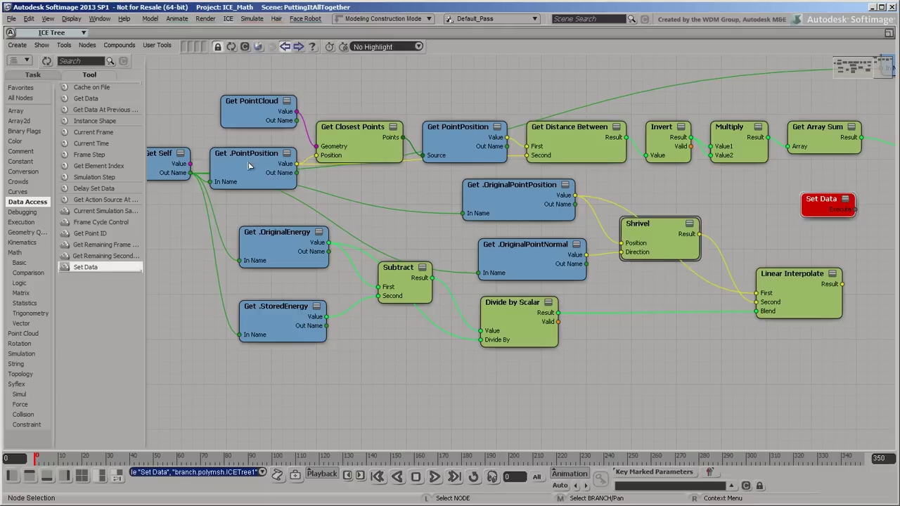
# Wire Get Self into the Set Data node and set its Reference to PointPosition.
pyautogui.moveTo(190, 173); pyautogui.dragTo(826, 204)
pyautogui.click(826, 203)
pyautogui.doubleClick(825, 202)
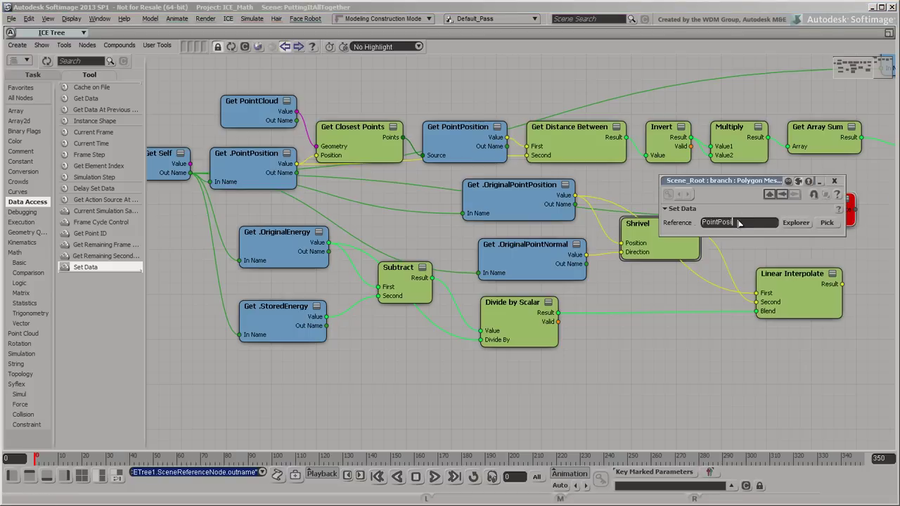
pyautogui.press('Return')
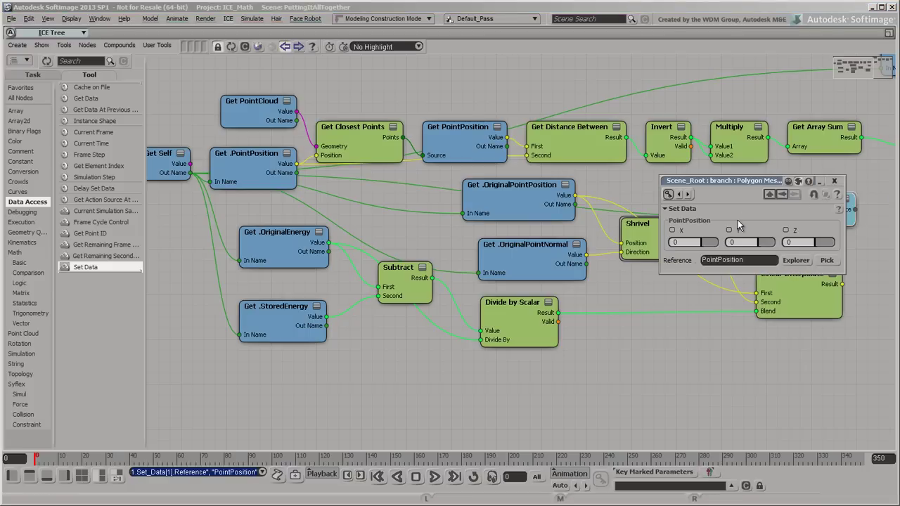
pyautogui.click(832, 181)
# Connect Linear Interpolate's result to Set Data's PointPosition and its Execute to the ICETree root.
pyautogui.moveTo(842, 259); pyautogui.dragTo(562, 245, button='middle')
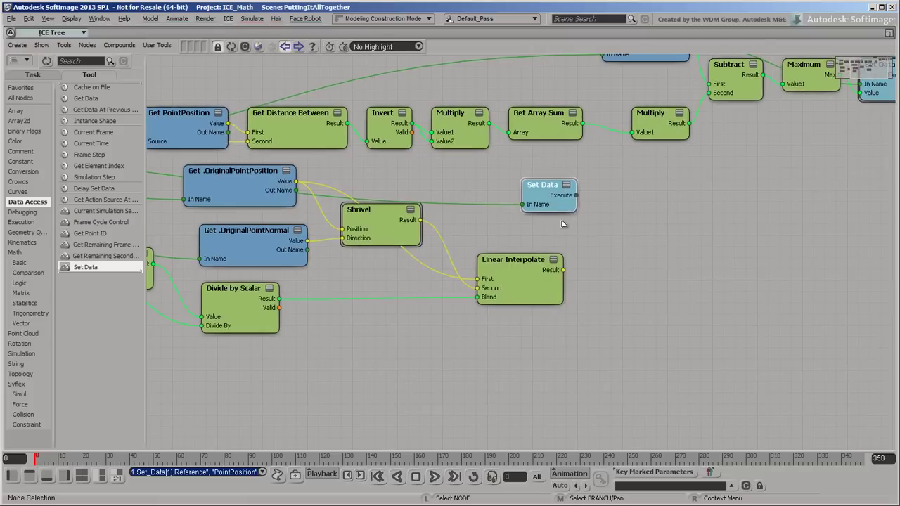
pyautogui.moveTo(541, 186); pyautogui.dragTo(733, 246)
pyautogui.moveTo(563, 270); pyautogui.dragTo(735, 249)
pyautogui.click(749, 246)
pyautogui.moveTo(750, 246); pyautogui.dragTo(559, 282, button='middle')
pyautogui.moveTo(555, 279); pyautogui.dragTo(751, 96)
# Plug Set Data into a new ICETree root port, play the shrivelling to frame 350, then rewind to frame 0.
pyautogui.click(754, 97)
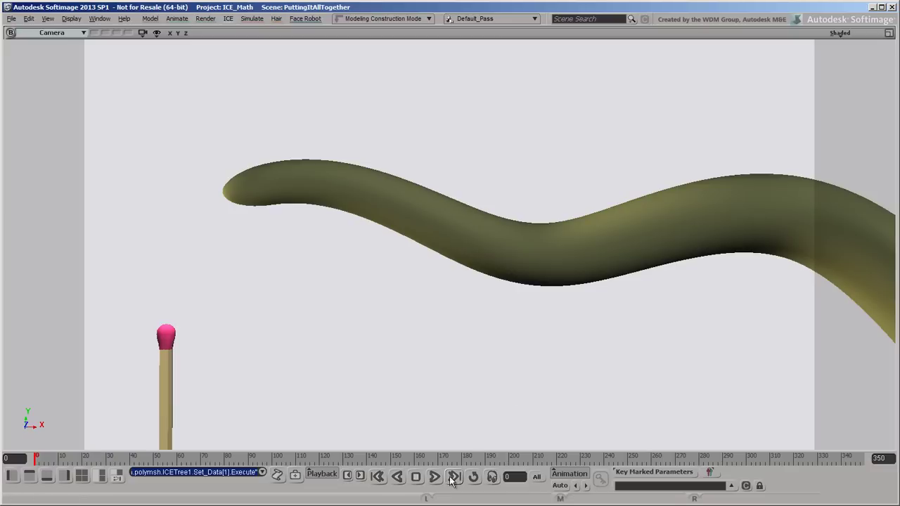
pyautogui.click(434, 477)
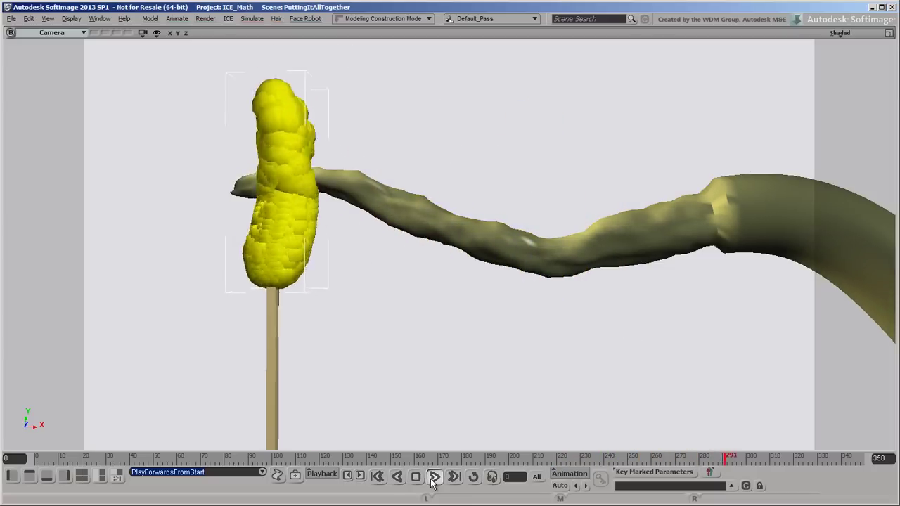
pyautogui.click(376, 477)
# In the branch's other ICE tree, change the starting-energy Scalar from 1 to 1000 and replay.
pyautogui.click(888, 34)
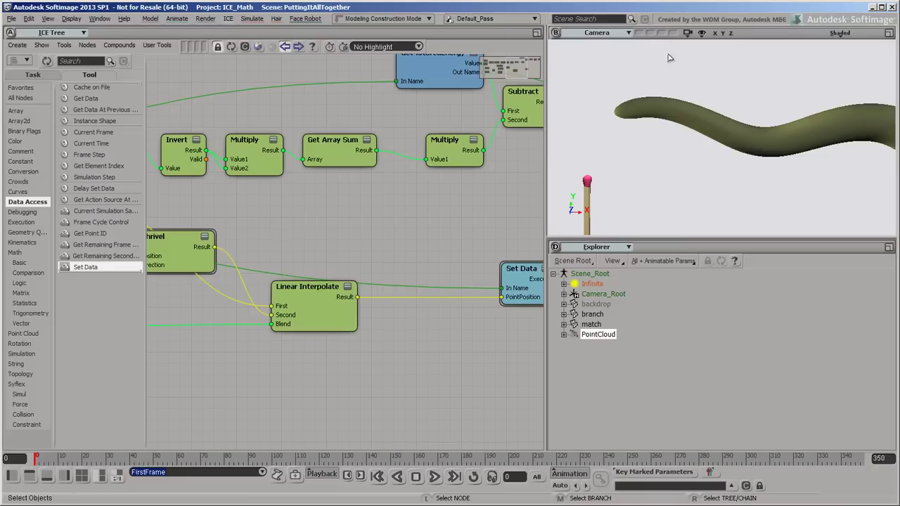
pyautogui.click(298, 46)
pyautogui.click(506, 150)
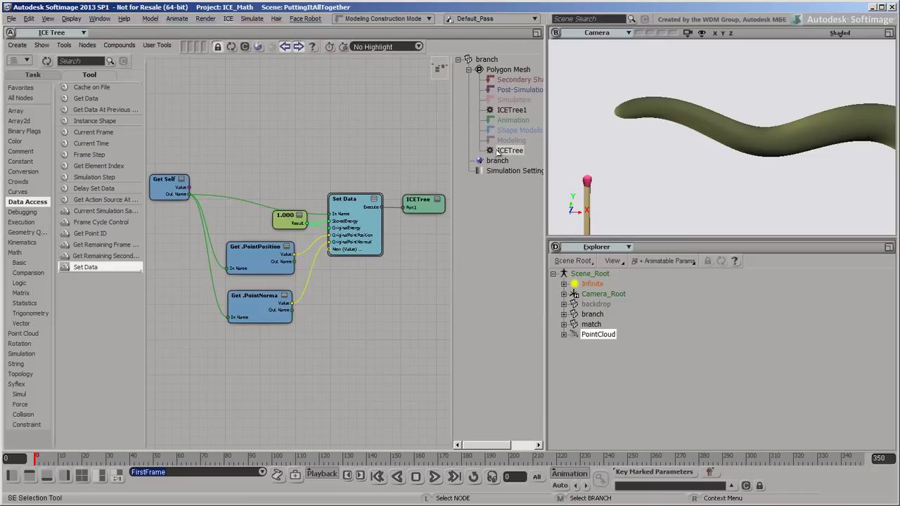
pyautogui.doubleClick(289, 221)
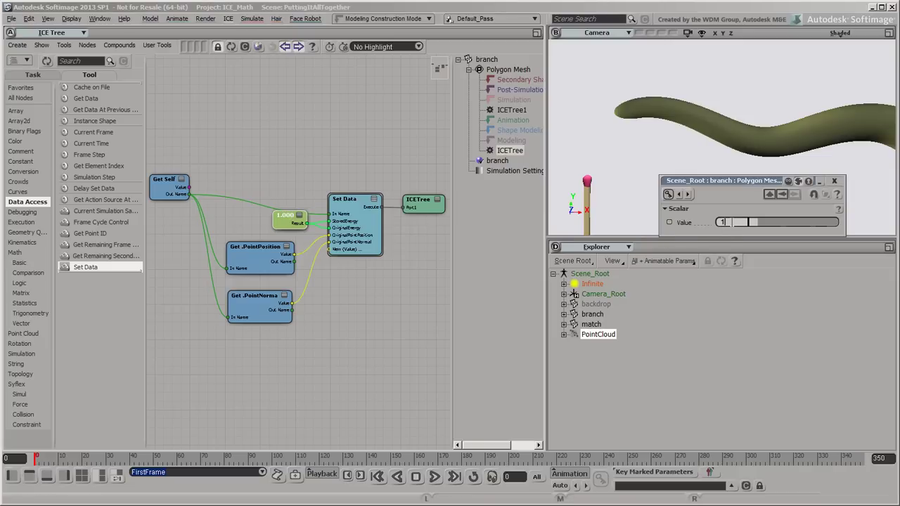
pyautogui.press('Return')
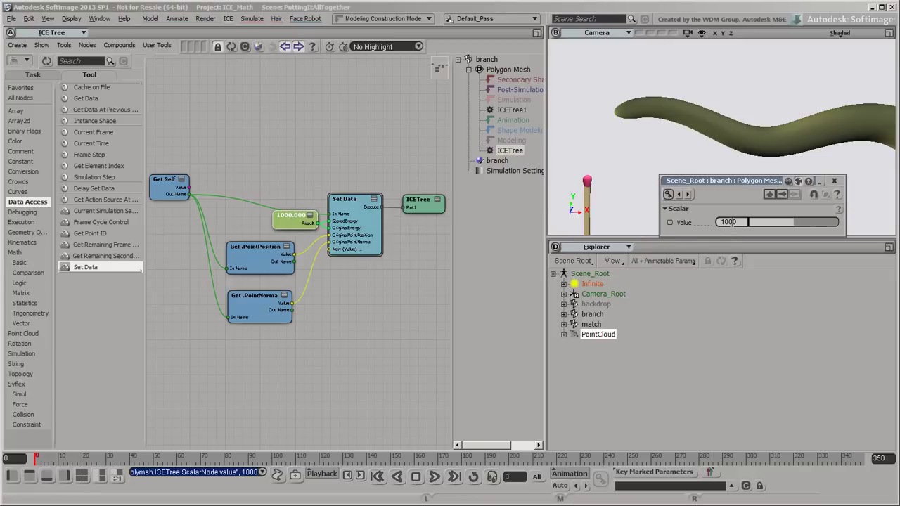
pyautogui.click(834, 181)
pyautogui.click(435, 476)
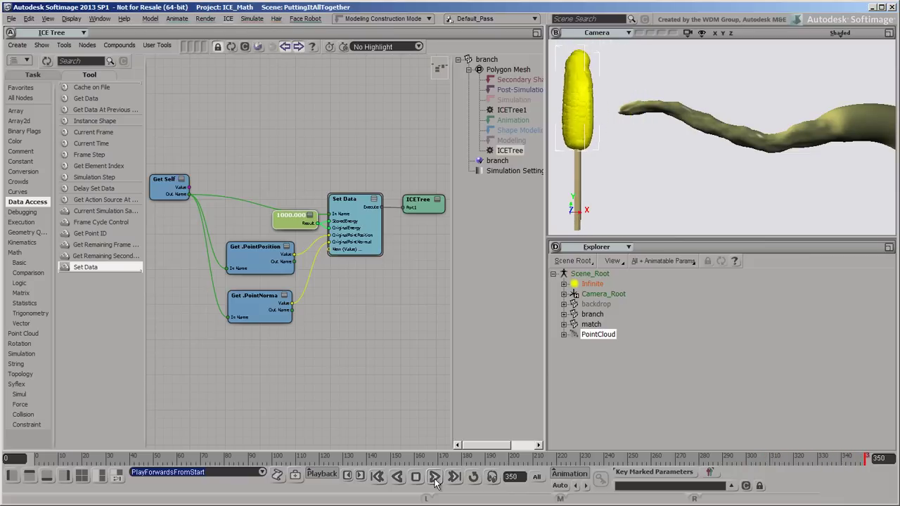
# Rewind to frame 0, set the falloff Multiply's Value2 to 0.2, and replay the simulation.
pyautogui.click(377, 477)
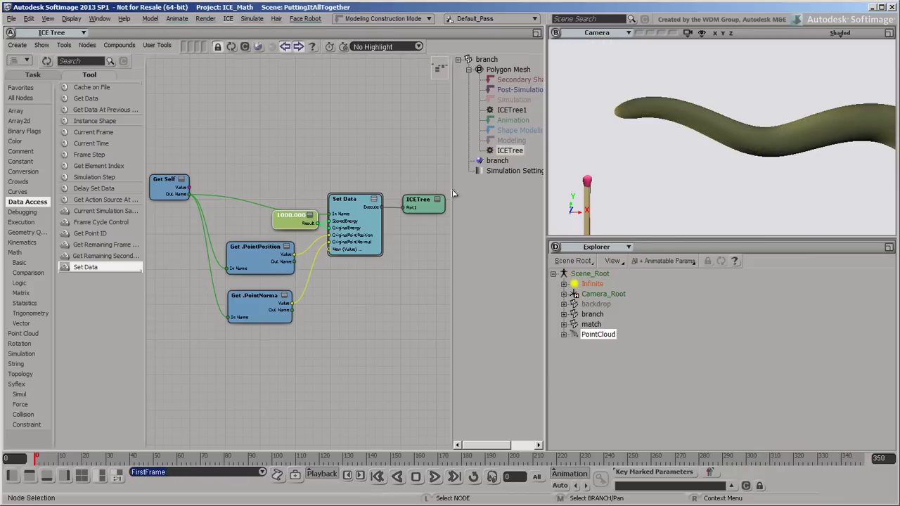
pyautogui.click(506, 112)
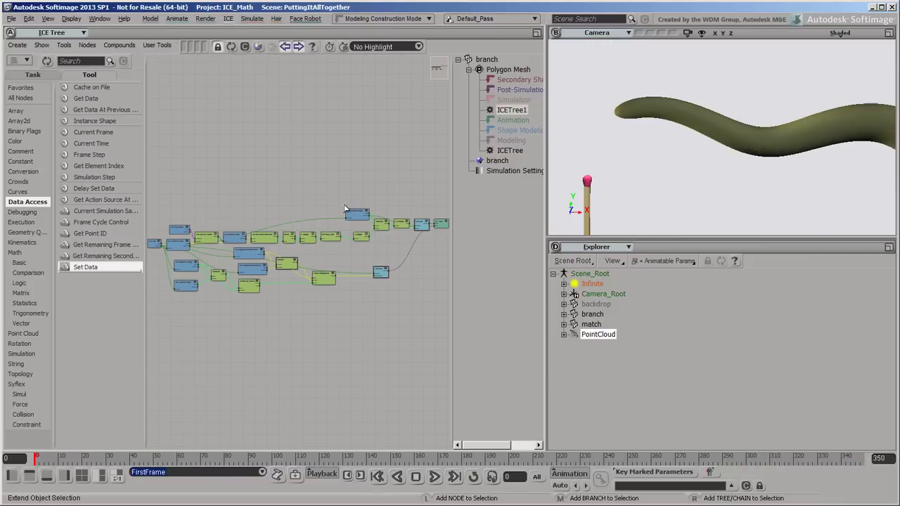
pyautogui.hotkey('shift', 'z')
pyautogui.moveTo(323, 176); pyautogui.dragTo(411, 275)
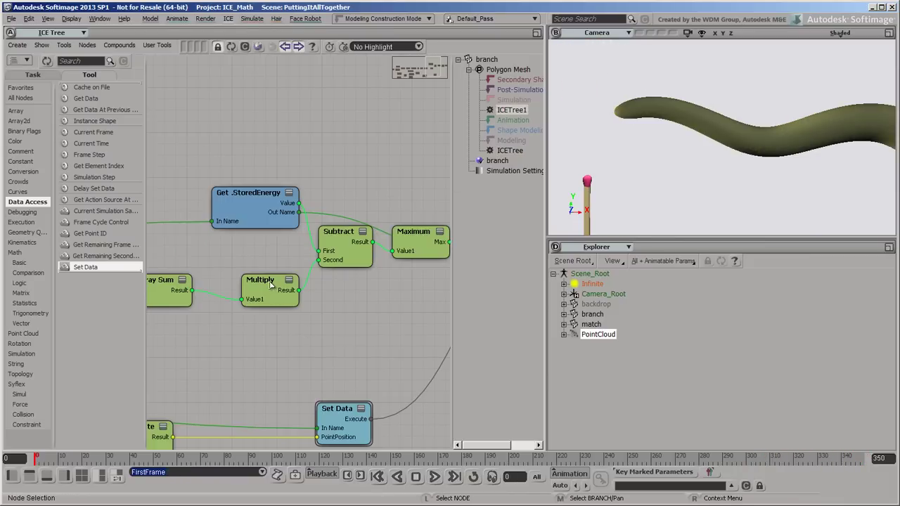
pyautogui.doubleClick(270, 283)
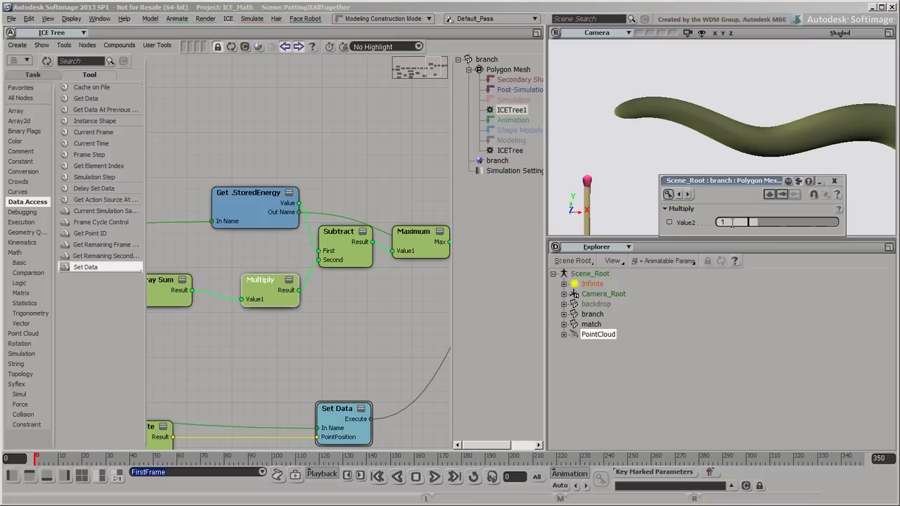
pyautogui.press('Return')
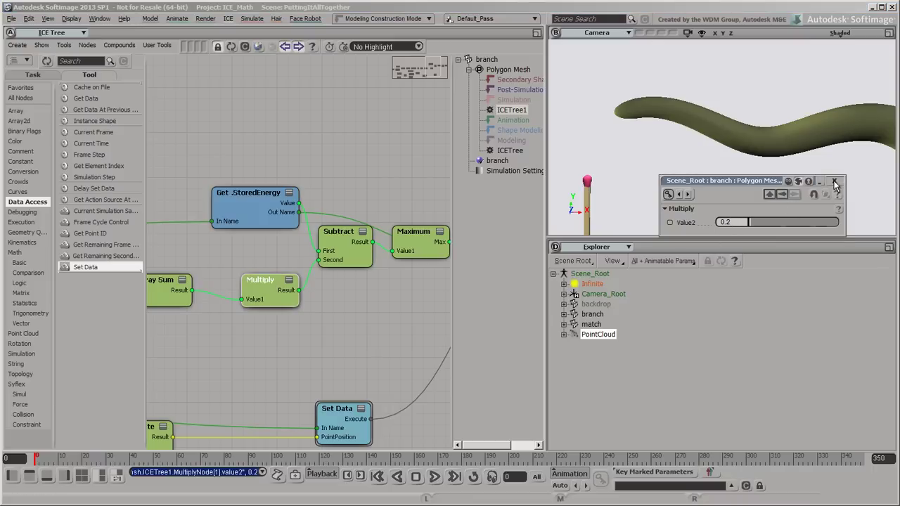
pyautogui.click(835, 184)
pyautogui.click(434, 477)
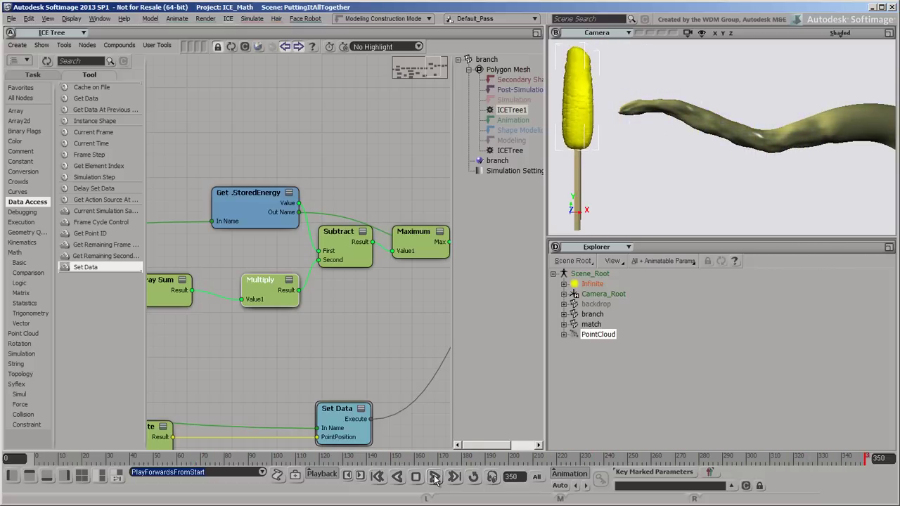
pyautogui.click(591, 314)
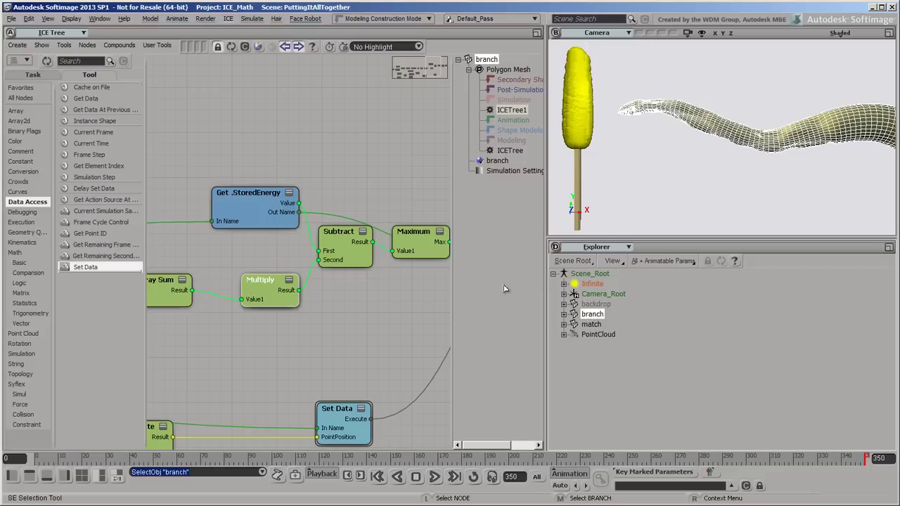
# Switch the panel to Render Tree showing the branch material, and spread out its nodes.
pyautogui.click(65, 35)
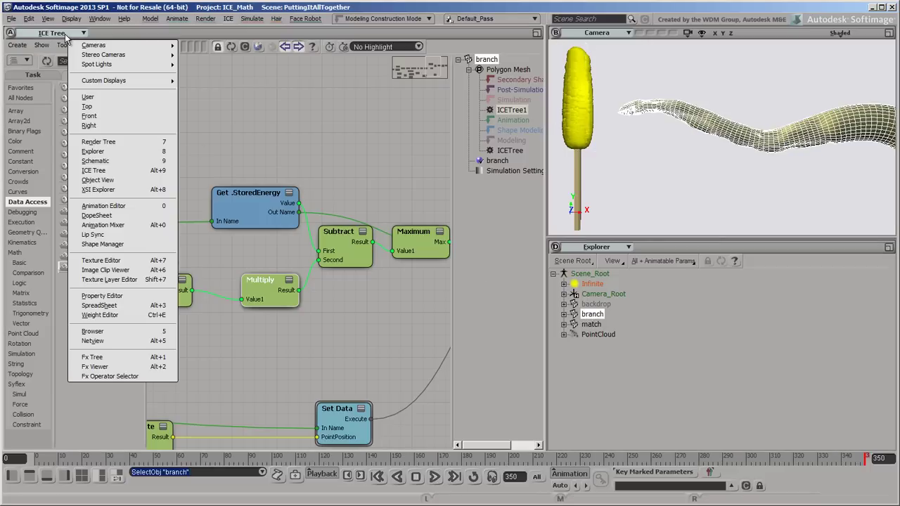
pyautogui.click(107, 142)
pyautogui.click(224, 47)
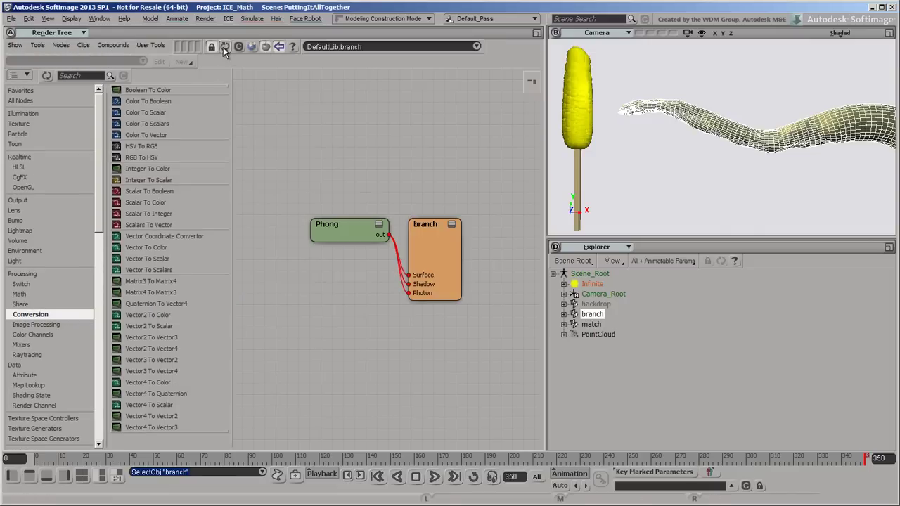
pyautogui.moveTo(104, 102); pyautogui.dragTo(89, 102)
pyautogui.moveTo(232, 112); pyautogui.dragTo(194, 107)
pyautogui.moveTo(331, 222); pyautogui.dragTo(295, 222)
pyautogui.moveTo(428, 226); pyautogui.dragTo(467, 227)
# Insert a Mix 2 Colors node with Phong as base_color, feeding the material's Surface, Shadow and Photon.
pyautogui.write('Mix 2')
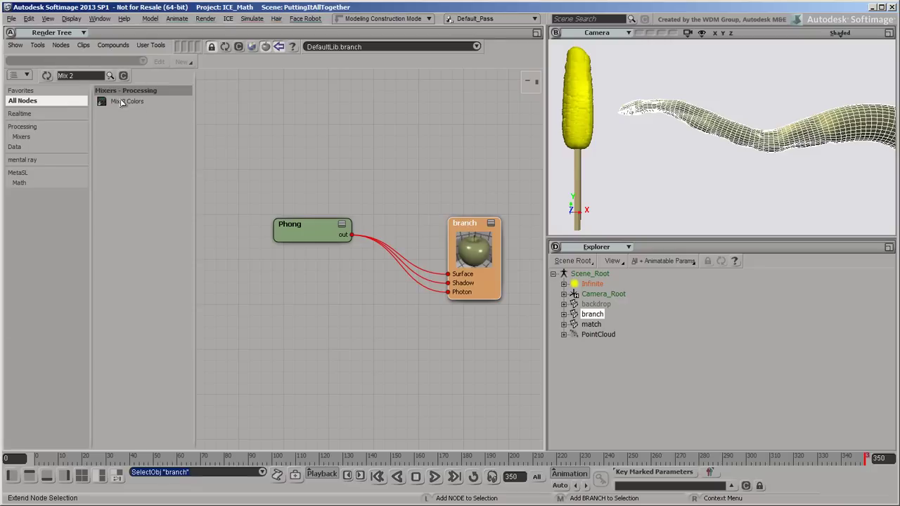
pyautogui.moveTo(121, 103); pyautogui.dragTo(372, 163)
pyautogui.moveTo(309, 225); pyautogui.dragTo(253, 220)
pyautogui.moveTo(296, 231); pyautogui.dragTo(453, 275)
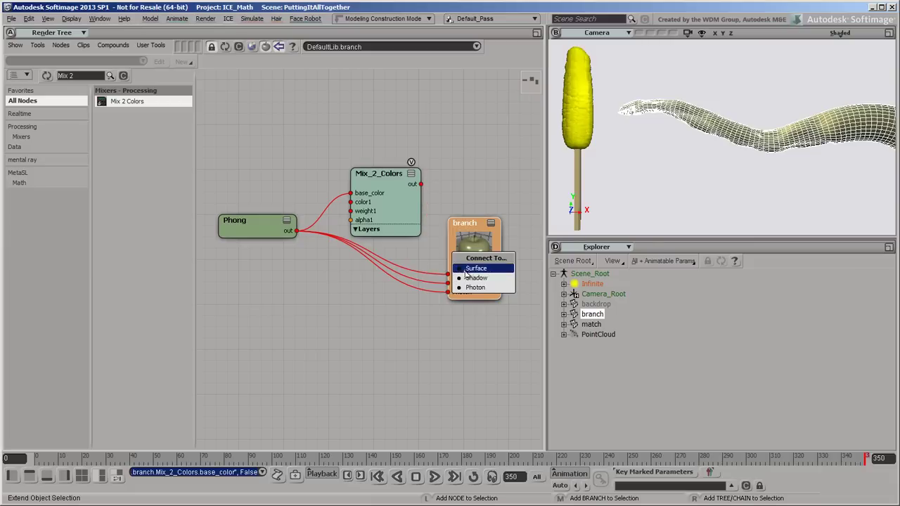
pyautogui.click(485, 277)
pyautogui.click(485, 287)
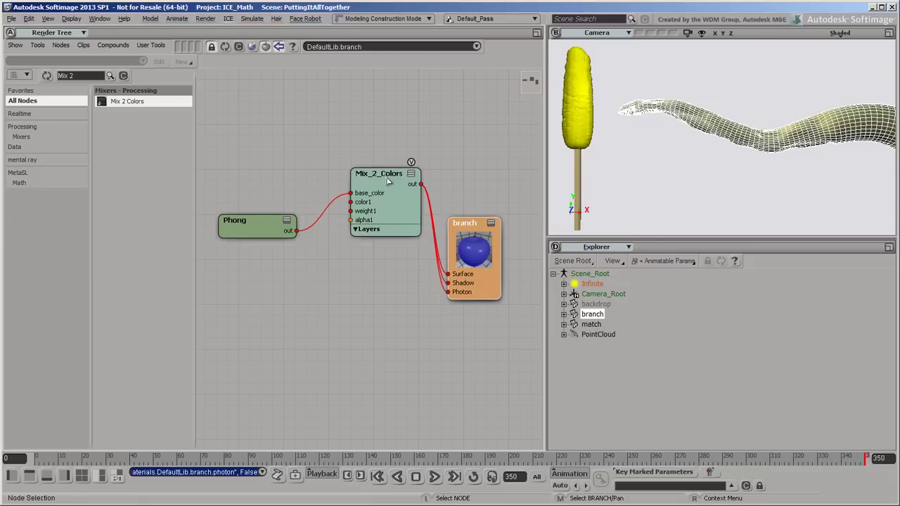
pyautogui.moveTo(388, 180); pyautogui.dragTo(370, 243)
# Add a Lambert into the mix's color1 with dark diffuse 0.115 and ambient 0.053.
pyautogui.click(123, 75)
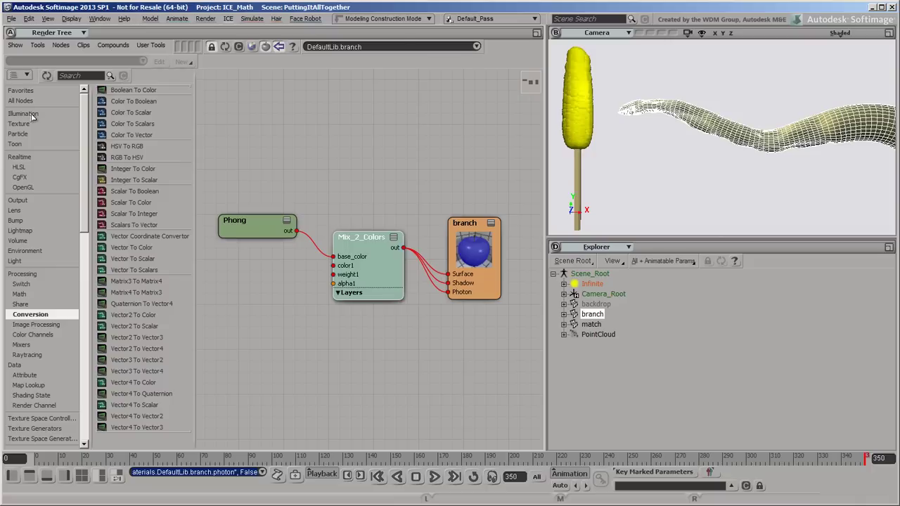
pyautogui.click(28, 113)
pyautogui.moveTo(122, 145); pyautogui.dragTo(208, 272)
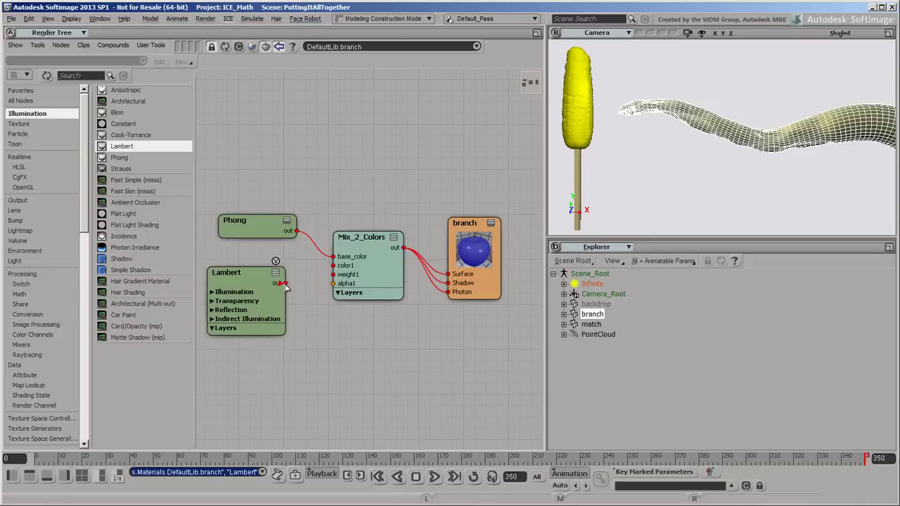
pyautogui.moveTo(285, 283); pyautogui.dragTo(333, 266)
pyautogui.doubleClick(242, 279)
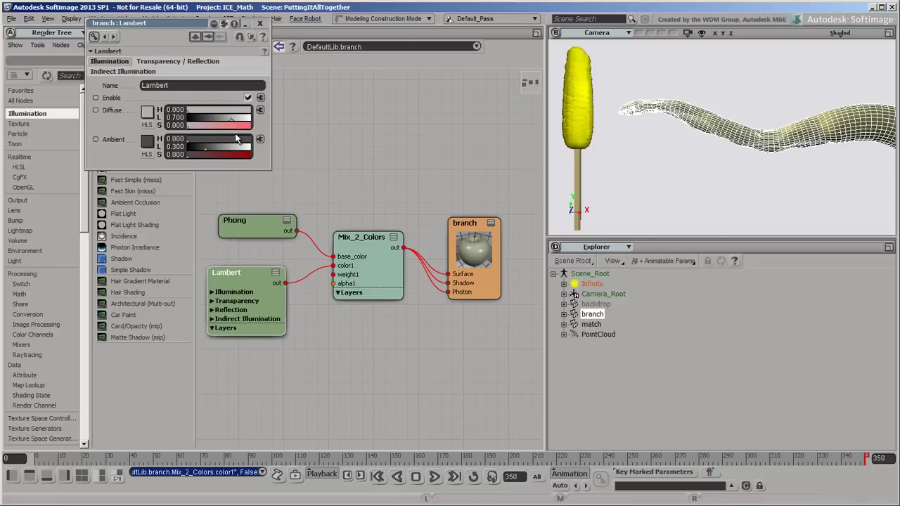
pyautogui.moveTo(235, 118); pyautogui.dragTo(194, 114)
pyautogui.moveTo(204, 149); pyautogui.dragTo(189, 145)
pyautogui.click(259, 24)
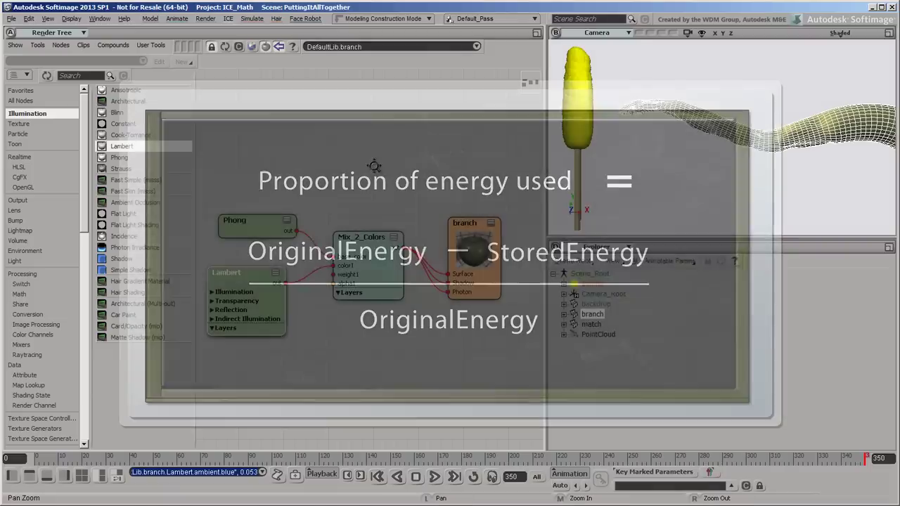
pyautogui.moveTo(307, 171); pyautogui.dragTo(480, 116, button='middle')
# Add two Scalar Attribute nodes reading OriginalEnergy and StoredEnergy.
pyautogui.click(30, 375)
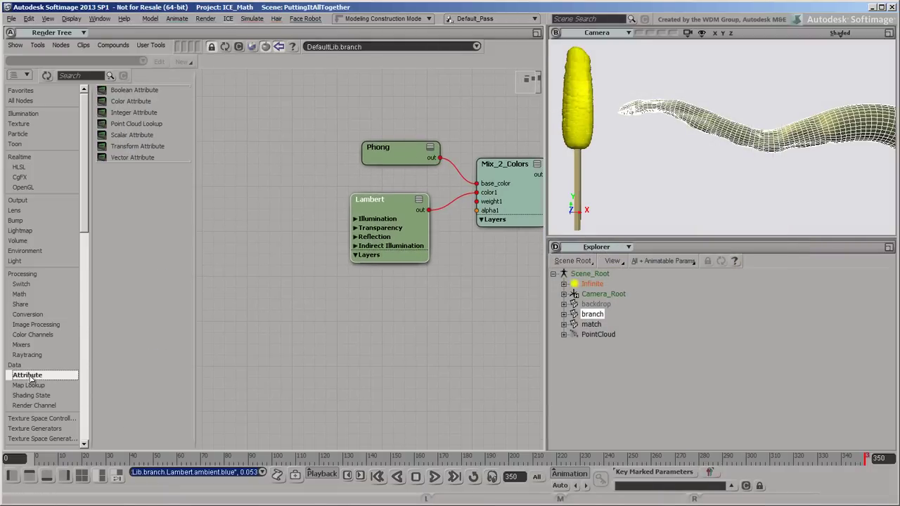
pyautogui.moveTo(137, 142); pyautogui.dragTo(227, 348)
pyautogui.doubleClick(250, 305)
pyautogui.click(260, 66)
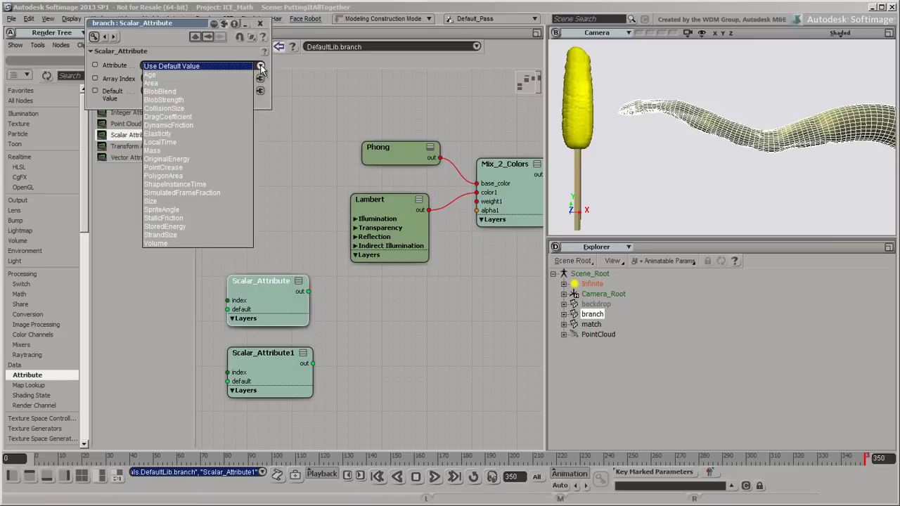
pyautogui.click(187, 159)
pyautogui.doubleClick(251, 377)
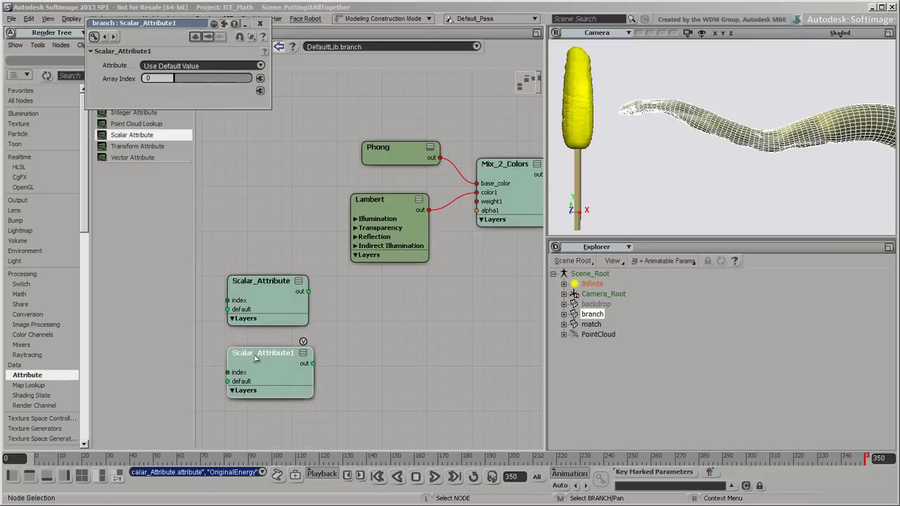
pyautogui.click(260, 66)
pyautogui.click(199, 226)
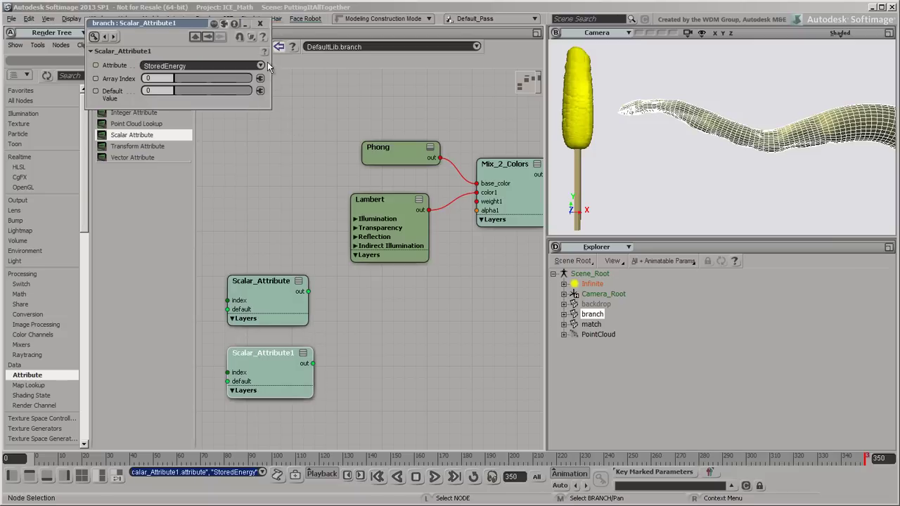
pyautogui.click(260, 24)
# Subtract StoredEnergy from OriginalEnergy with a Scalar Basic node set to Subtract.
pyautogui.click(20, 294)
pyautogui.moveTo(126, 179); pyautogui.dragTo(350, 318)
pyautogui.moveTo(312, 363); pyautogui.dragTo(351, 327)
pyautogui.doubleClick(377, 311)
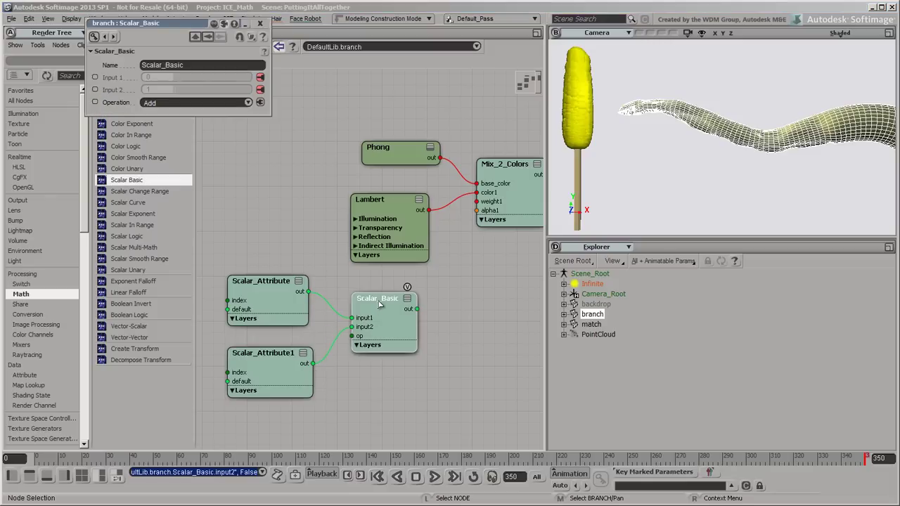
pyautogui.click(247, 102)
pyautogui.click(238, 111)
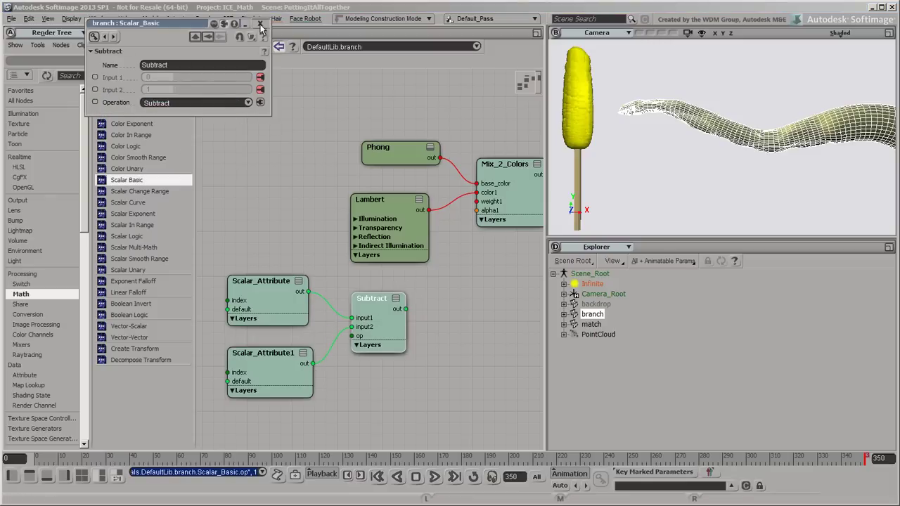
# Divide the subtraction result by OriginalEnergy with a second Scalar Basic node set to Divide.
pyautogui.moveTo(144, 183); pyautogui.dragTo(469, 302)
pyautogui.moveTo(405, 309); pyautogui.dragTo(444, 321)
pyautogui.moveTo(308, 291); pyautogui.dragTo(443, 330)
pyautogui.click(460, 338)
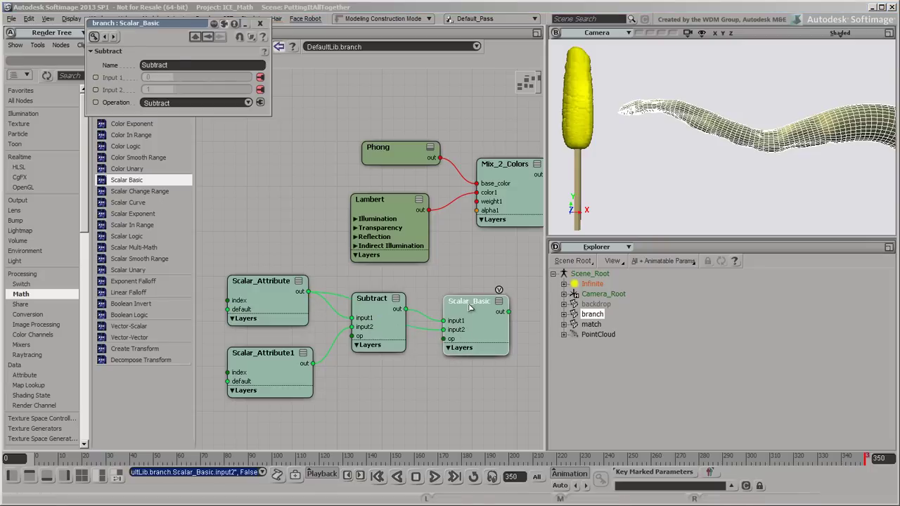
pyautogui.click(248, 102)
pyautogui.click(228, 128)
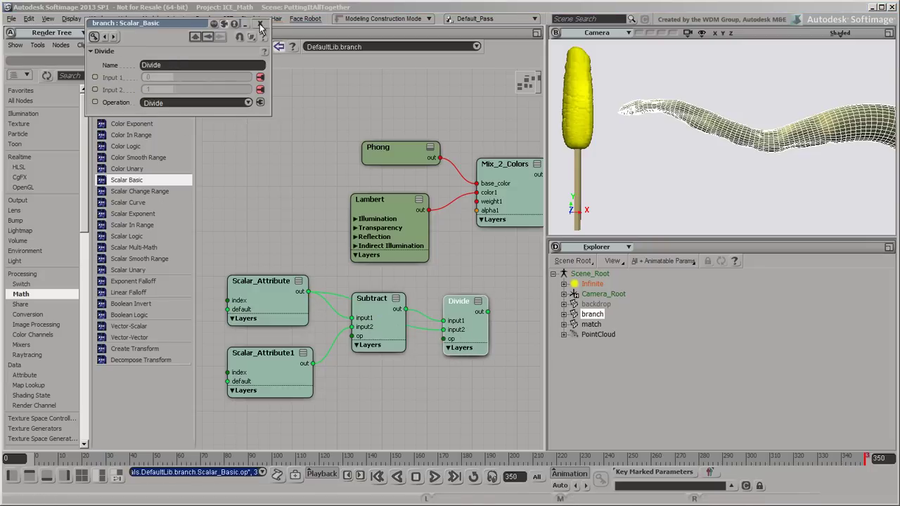
pyautogui.click(260, 23)
pyautogui.middleClick(462, 307)
pyautogui.moveTo(462, 306); pyautogui.dragTo(376, 304)
pyautogui.click(442, 289)
# Convert the energy ratio with Scalar To Color and drive Mix_2_Colors' weight1 with it.
pyautogui.click(30, 314)
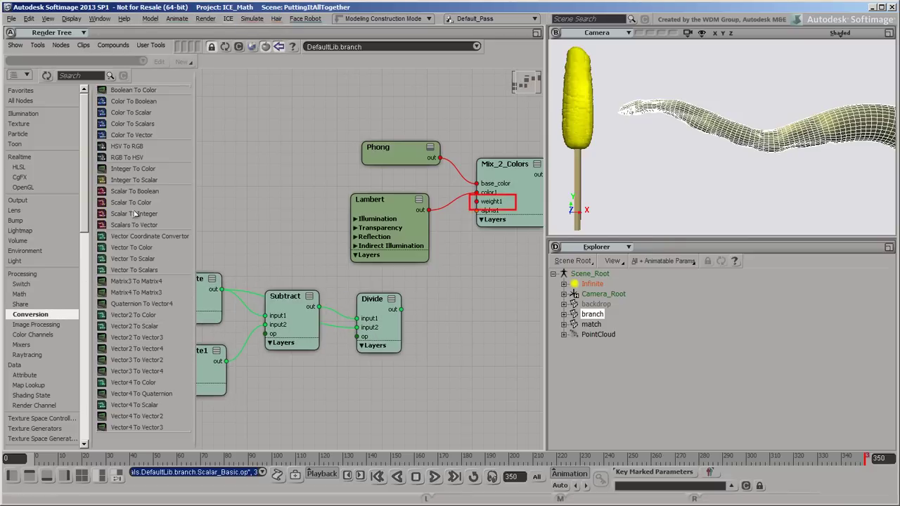
pyautogui.moveTo(131, 203); pyautogui.dragTo(421, 279)
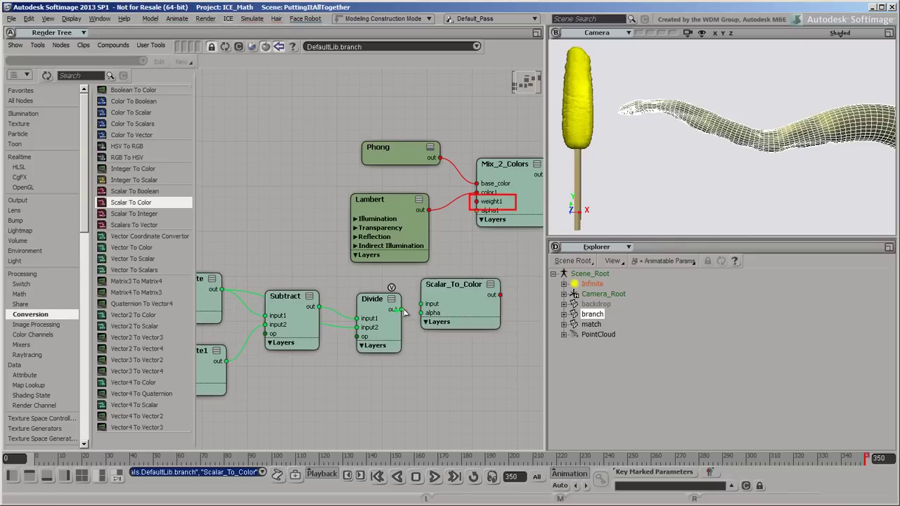
pyautogui.moveTo(397, 309); pyautogui.dragTo(421, 304)
pyautogui.moveTo(474, 294); pyautogui.dragTo(477, 202)
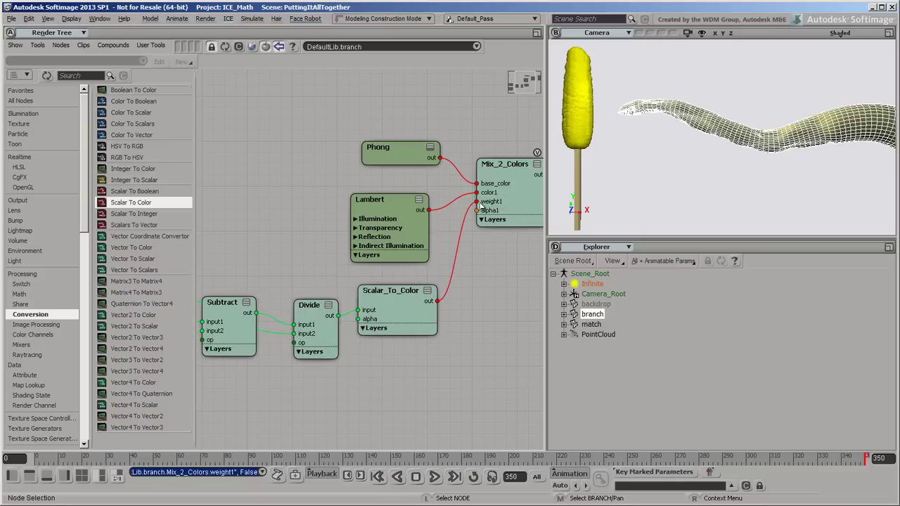
# With nothing selected, maximize the Camera view and draw a Q render region over all of it.
pyautogui.click(655, 193)
pyautogui.press('F12')
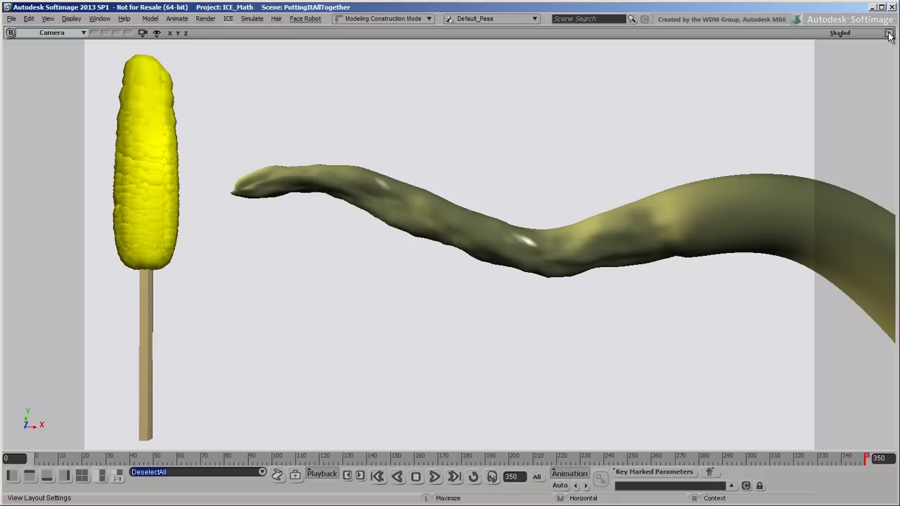
pyautogui.press('q')
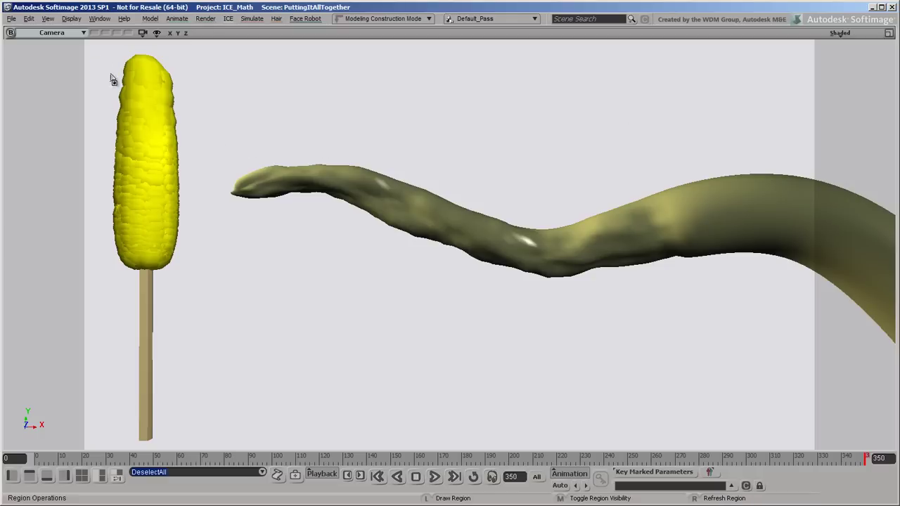
pyautogui.moveTo(94, 54); pyautogui.dragTo(807, 446)
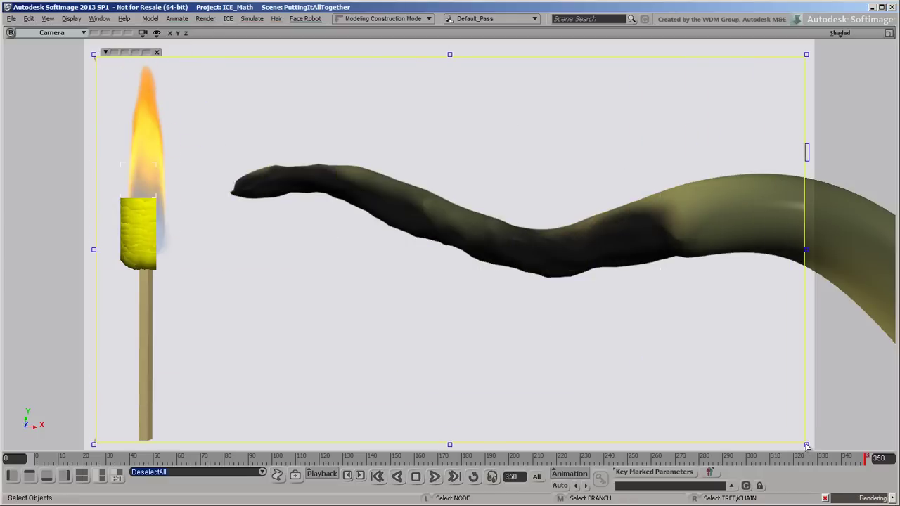